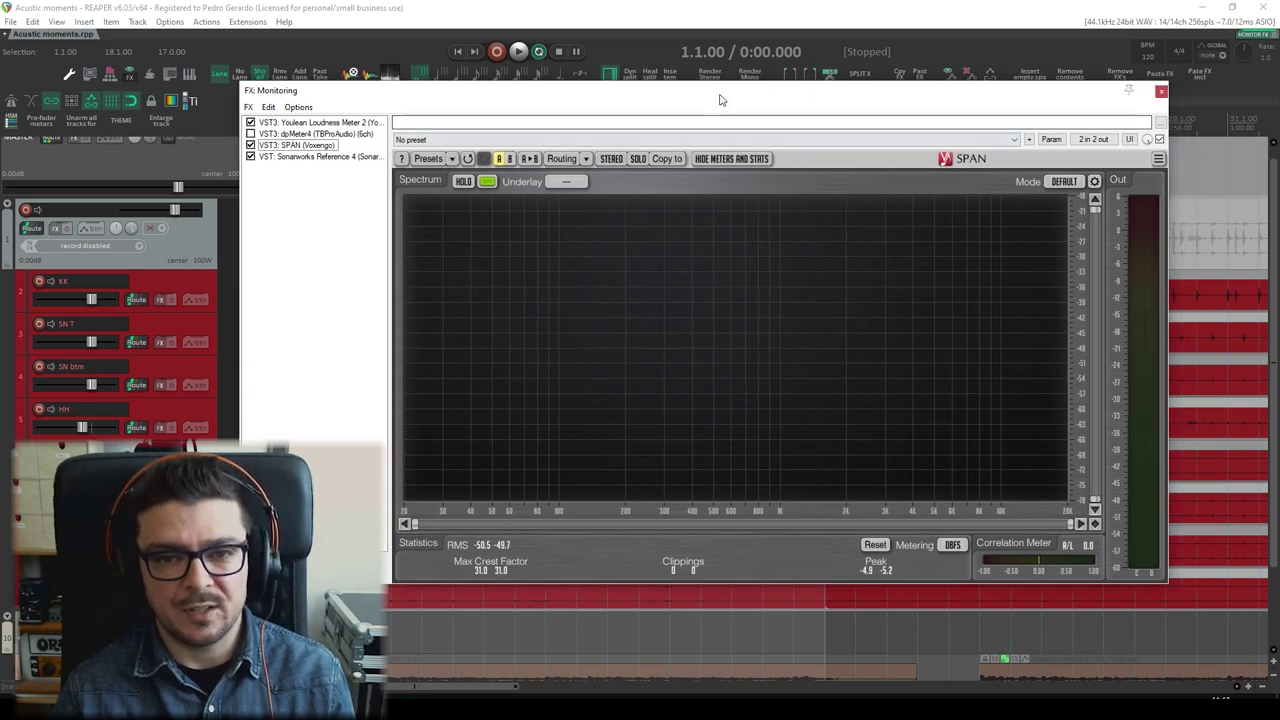
left_click_drag(720, 100, 706, 95)
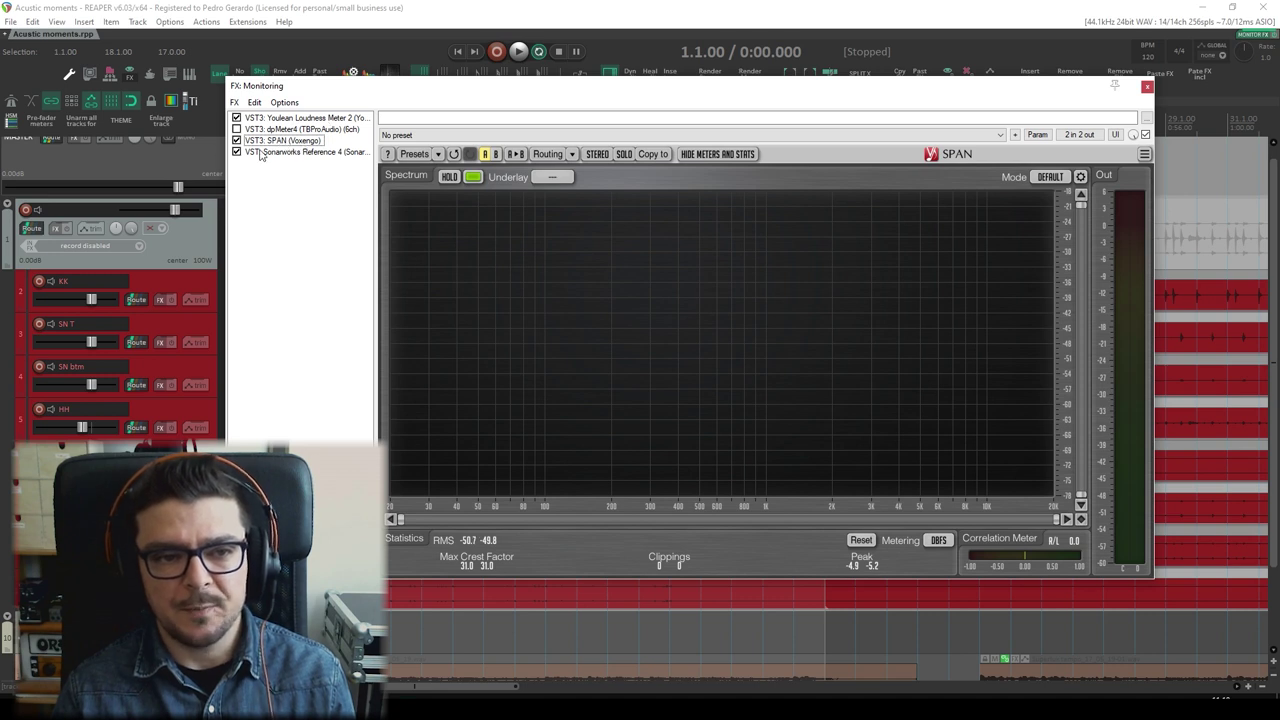
left_click_drag(690, 92, 666, 99)
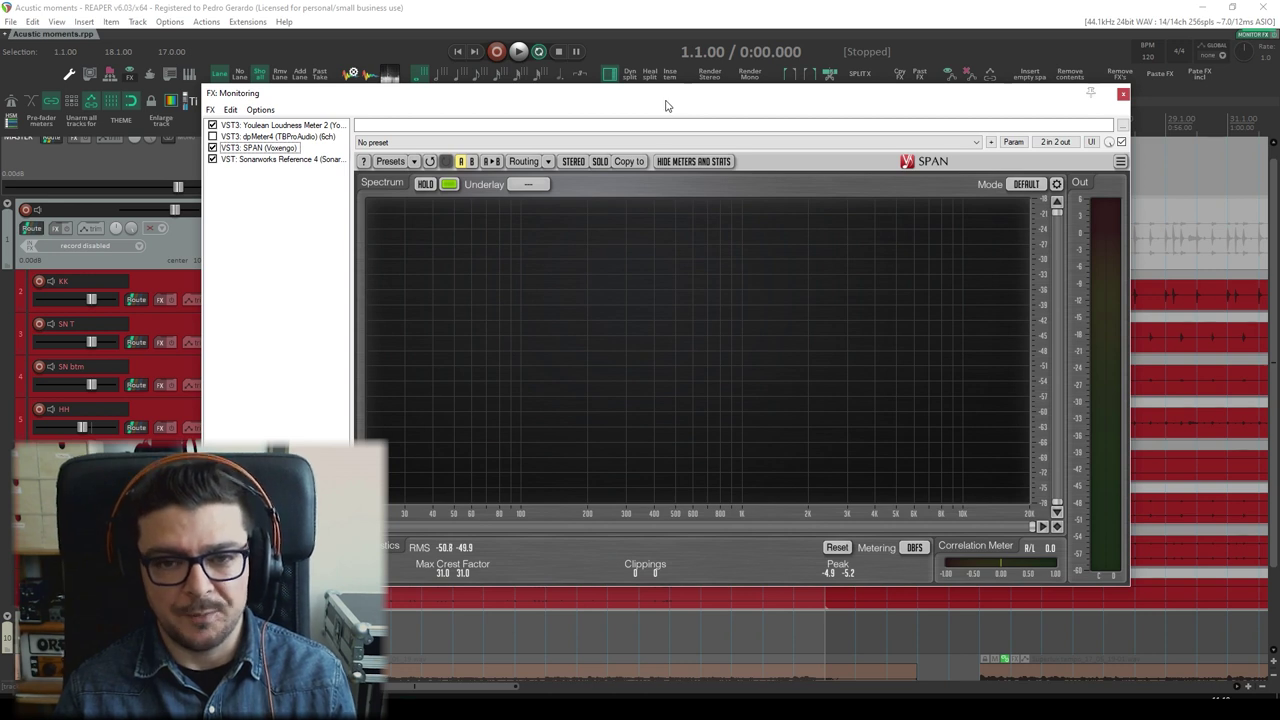
left_click_drag(1034, 107, 958, 122)
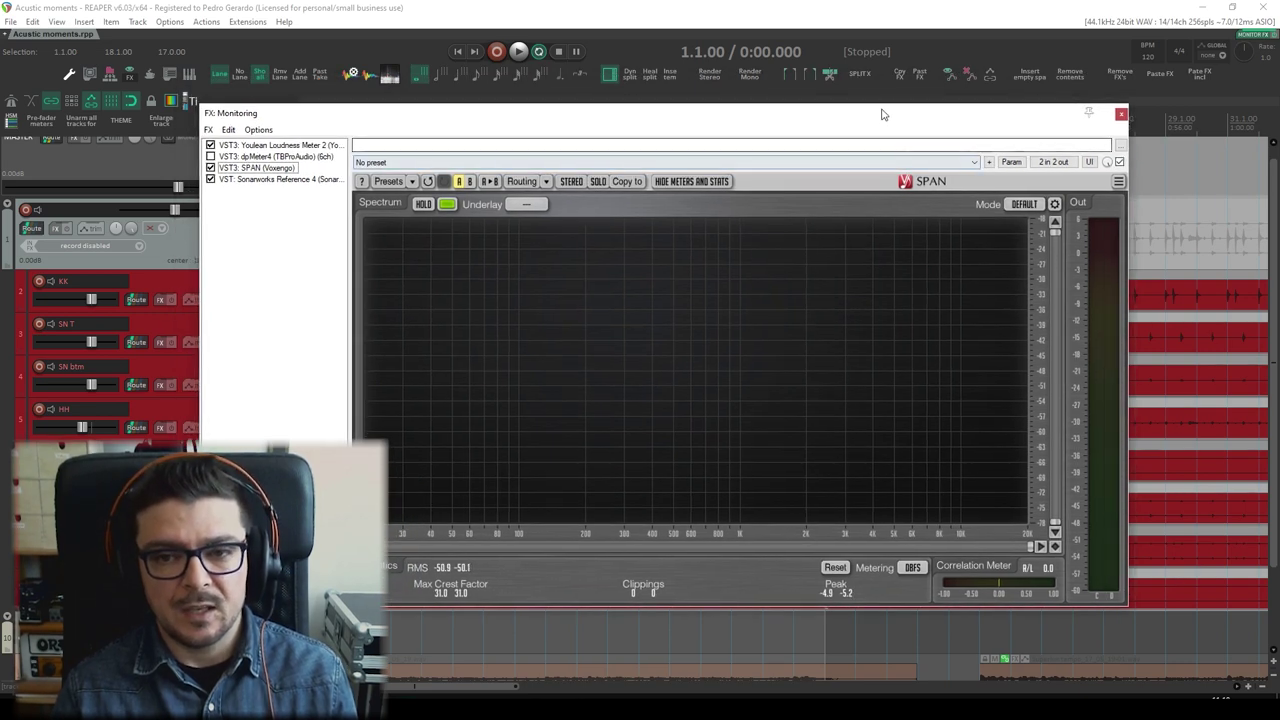
left_click_drag(672, 118, 766, 127)
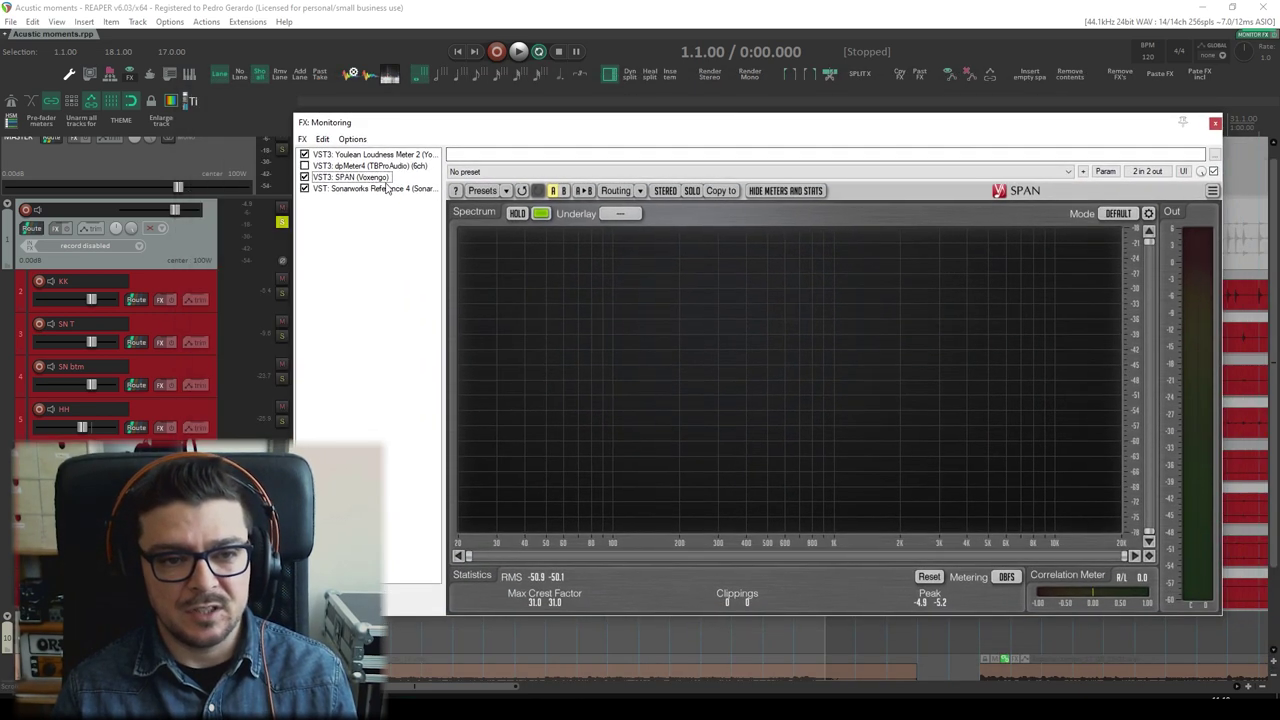
left_click_drag(660, 124, 629, 116)
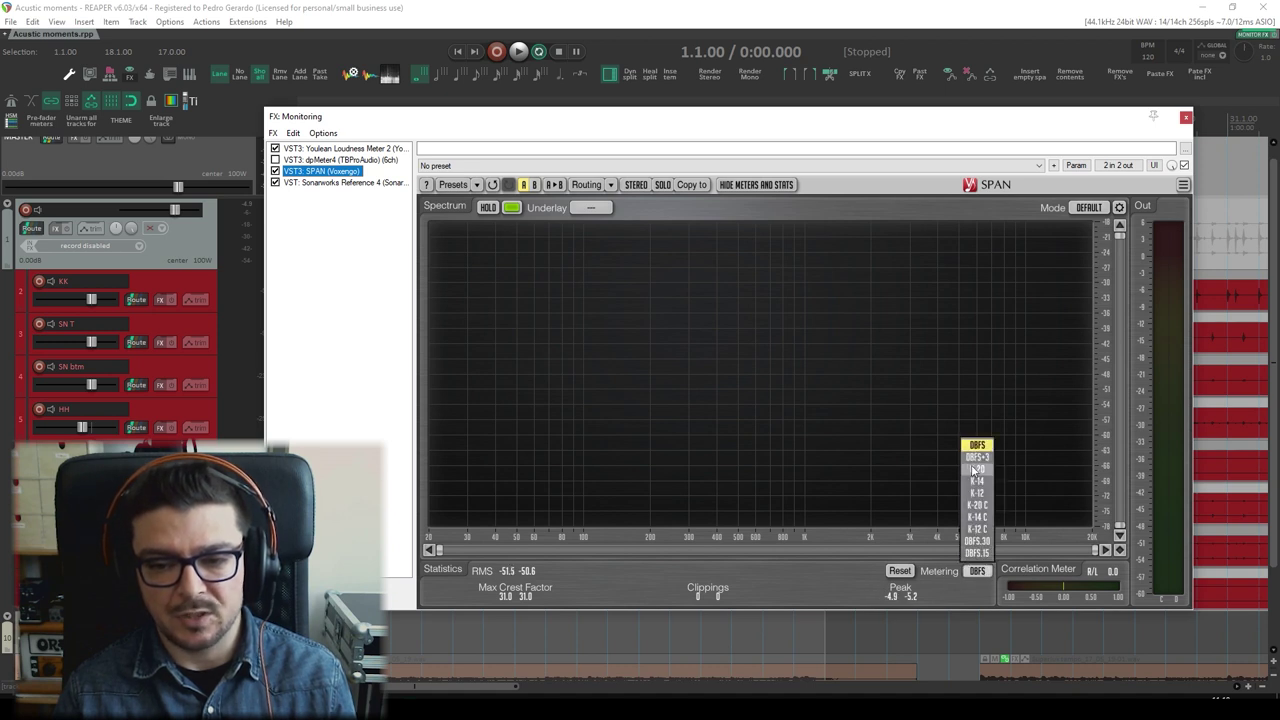
Step: Narrow the spectrum's displayed frequency range to the low frequencies and restore the full range up to 20 kHz
left_click(955, 590)
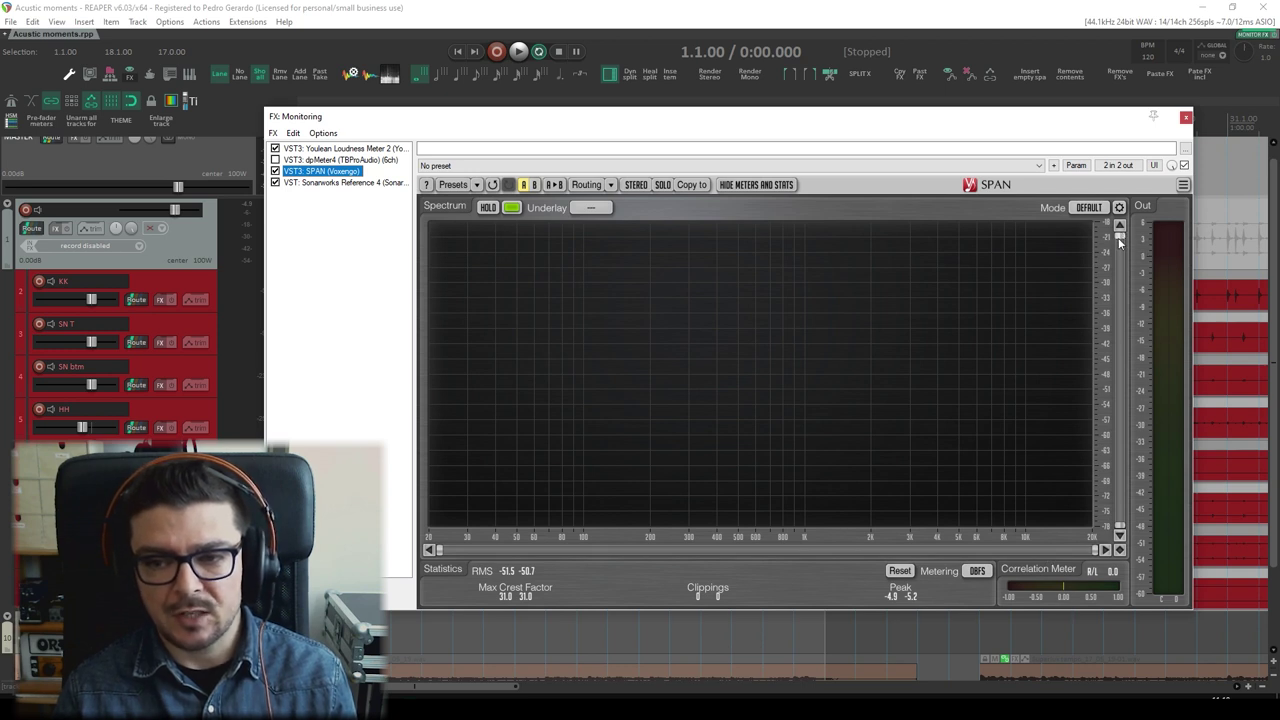
mouse_move(1119, 243)
left_mouse_down()
mouse_move(1119, 345)
mouse_move(1119, 238)
left_mouse_up()
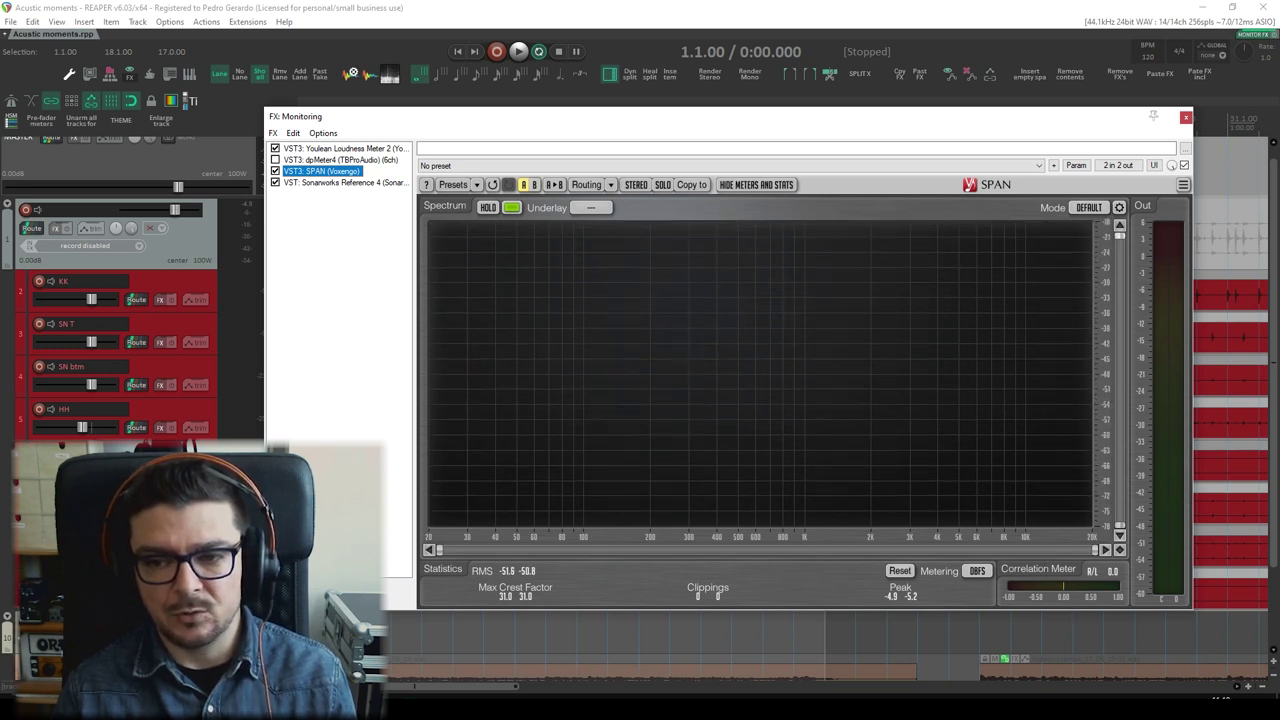
mouse_move(1119, 531)
left_mouse_down()
mouse_move(1119, 343)
mouse_move(1119, 480)
mouse_move(1100, 528)
left_mouse_up()
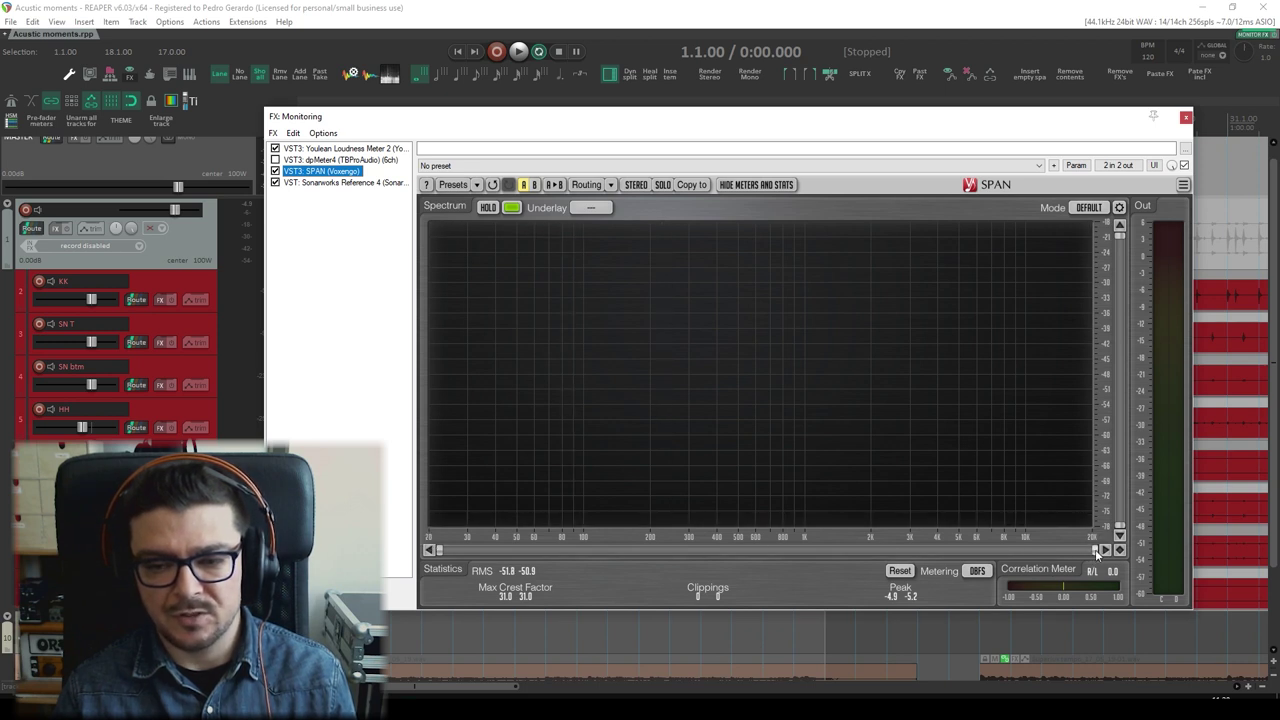
left_click_drag(1097, 552, 759, 551)
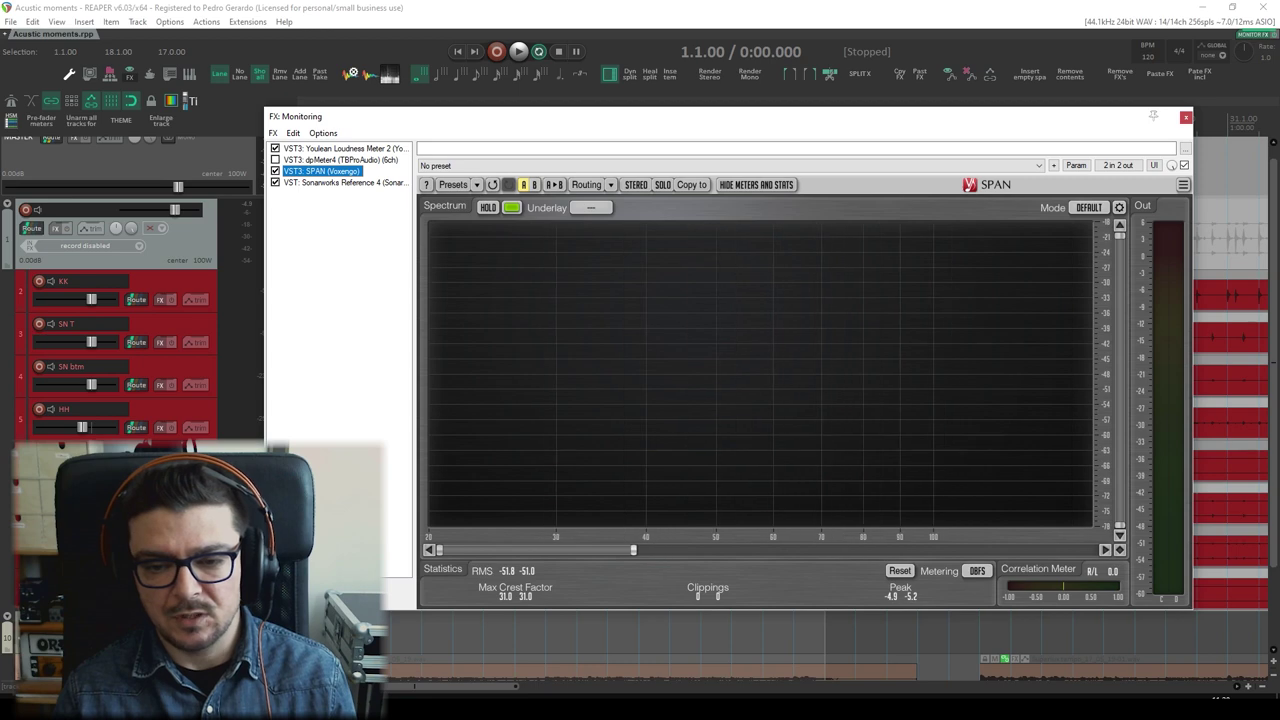
left_click_drag(633, 550, 1092, 550)
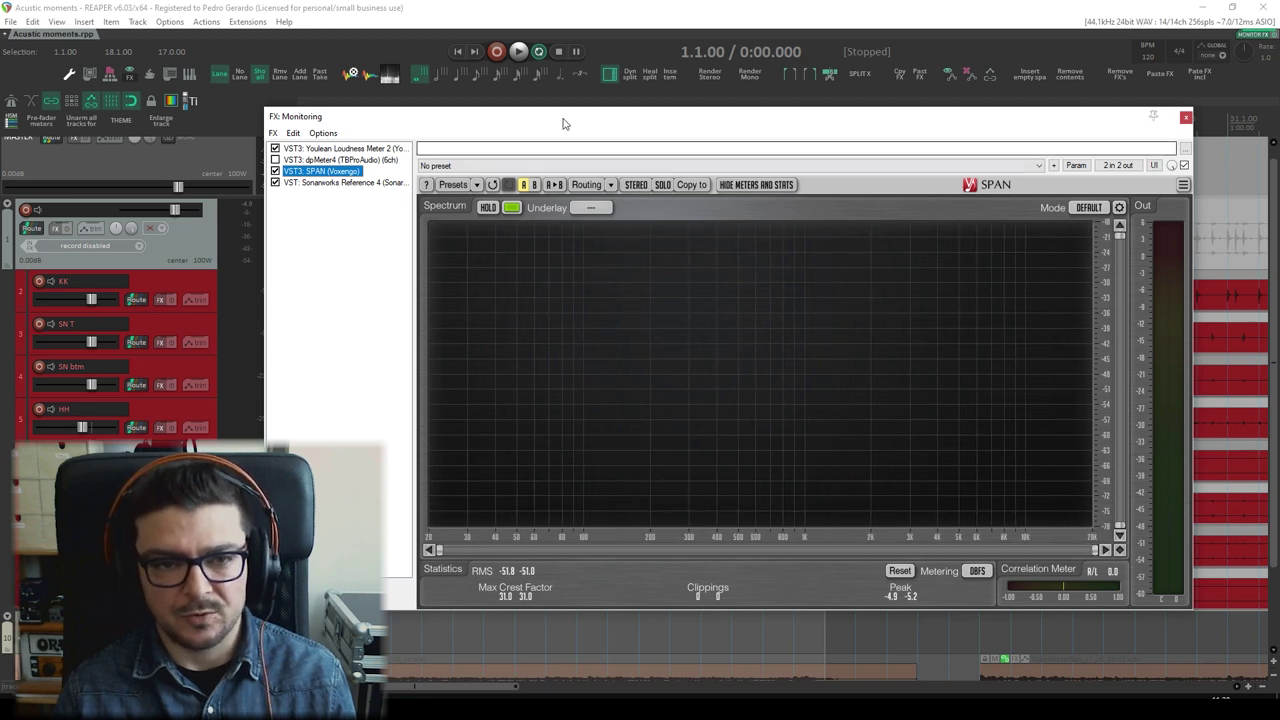
left_click_drag(563, 123, 752, 385)
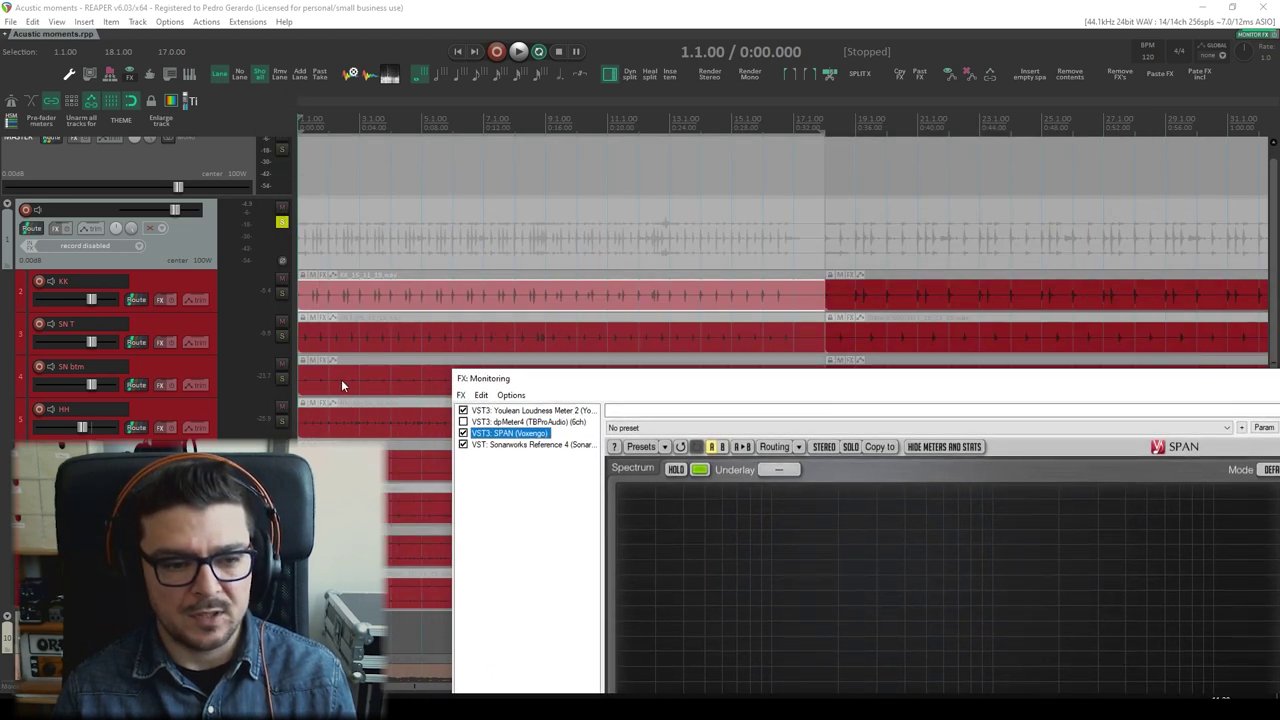
left_click_drag(640, 380, 500, 134)
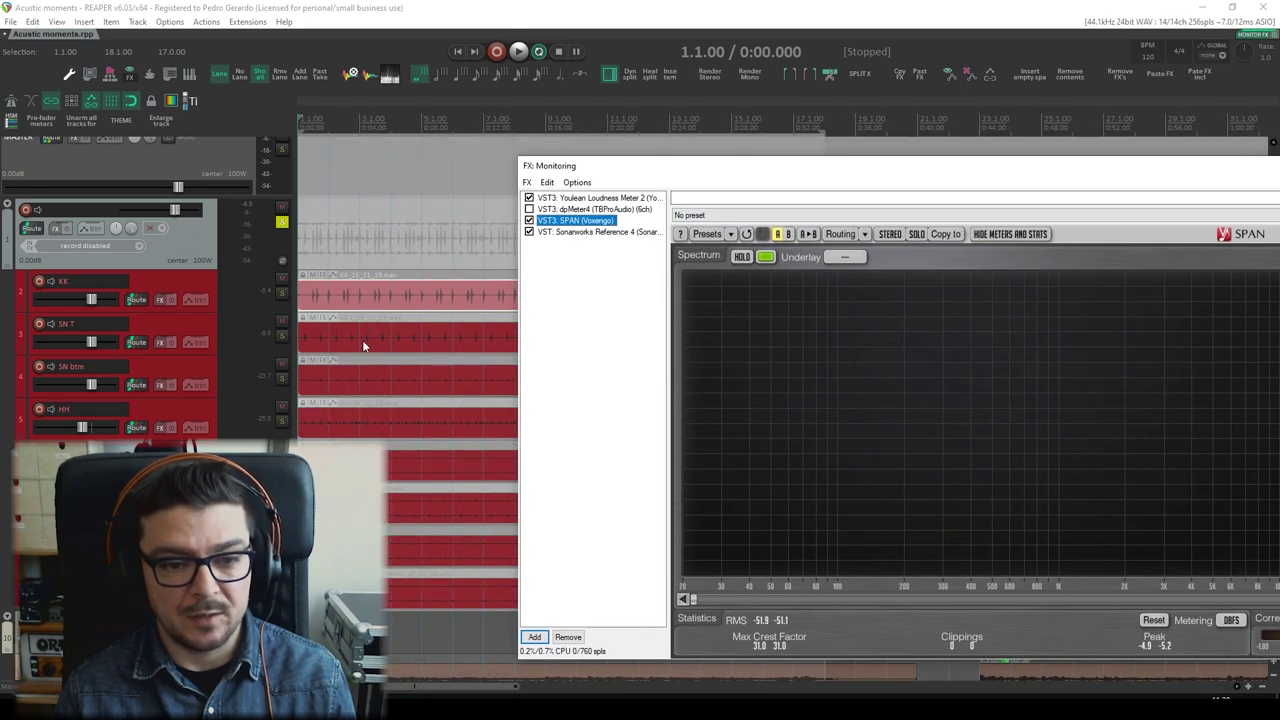
left_click_drag(677, 172, 410, 145)
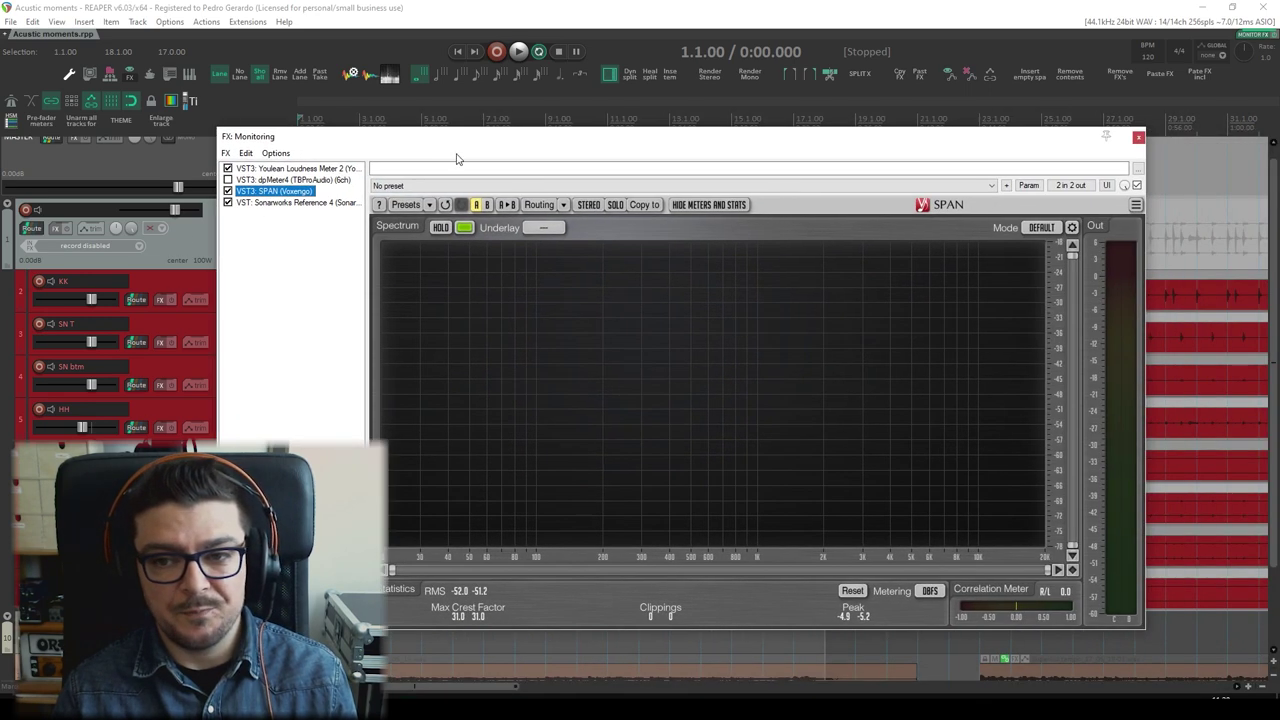
left_click_drag(805, 148, 858, 117)
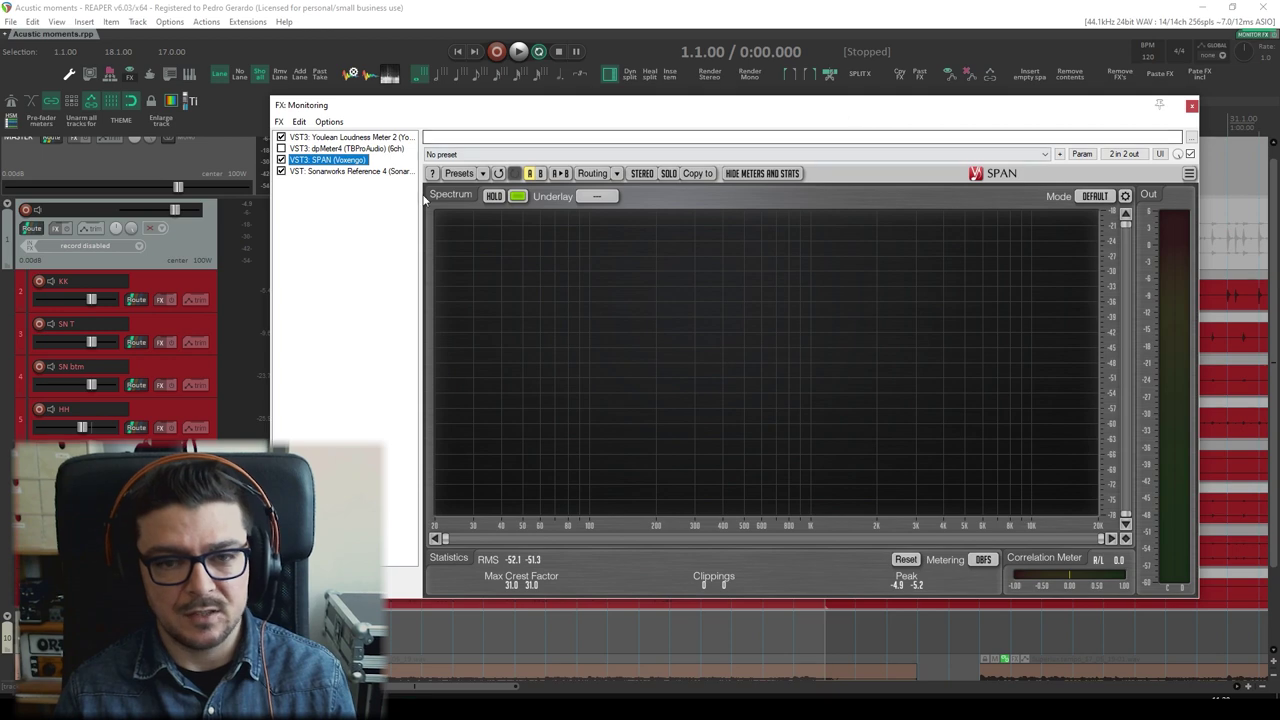
left_click_drag(628, 107, 643, 140)
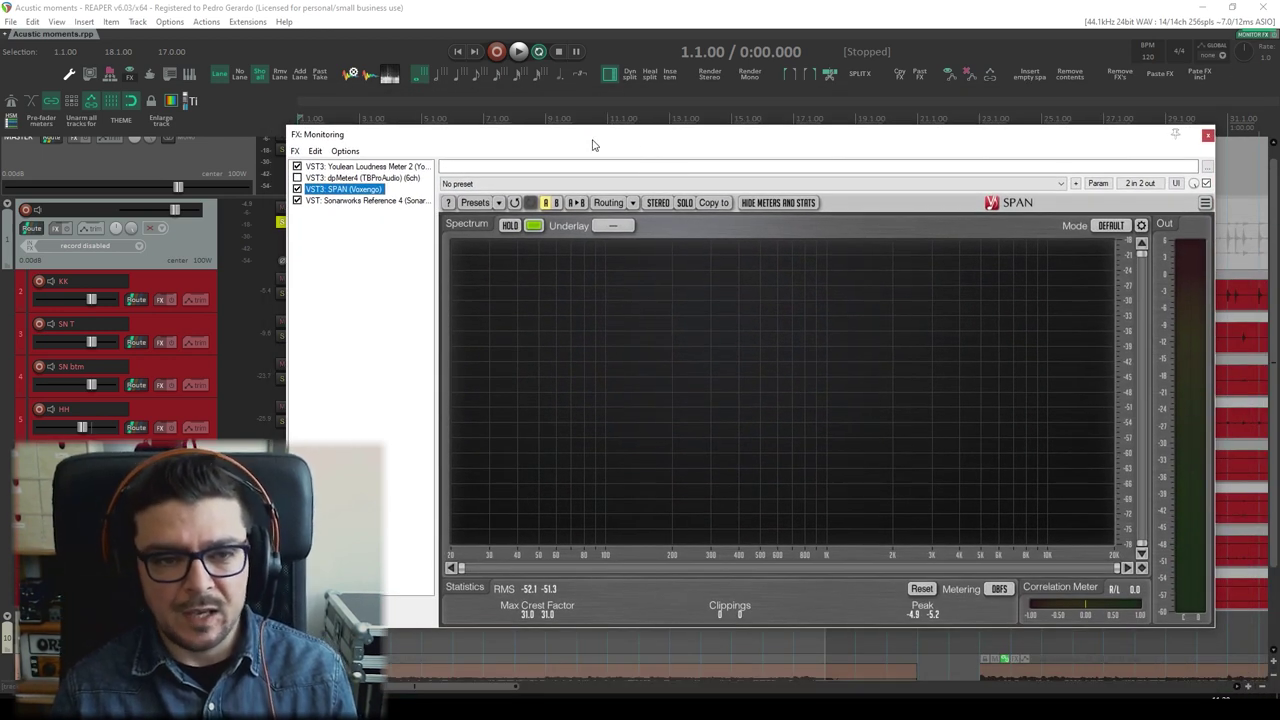
Step: Play the drum recording to examine its stereo spectrum and output levels in SPAN, and stop playback
key("space")
left_click_drag(805, 139, 738, 118)
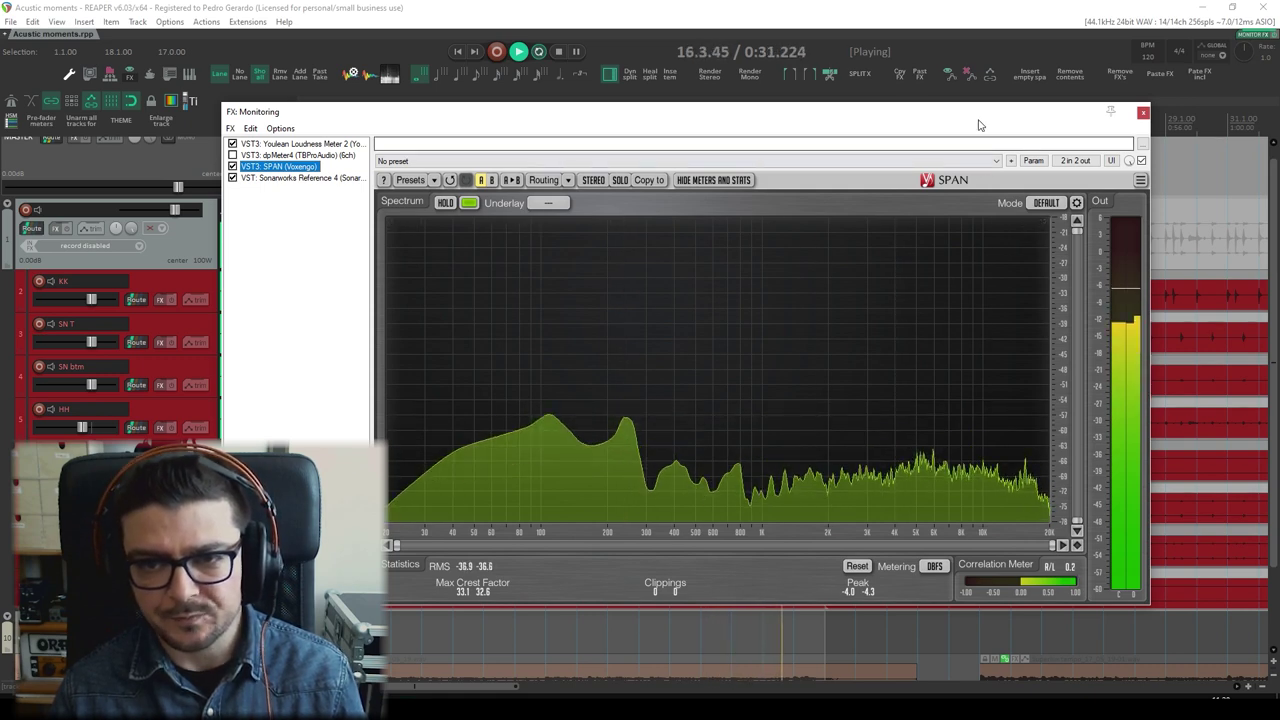
left_click_drag(859, 143, 885, 119)
left_click_drag(646, 106, 661, 104)
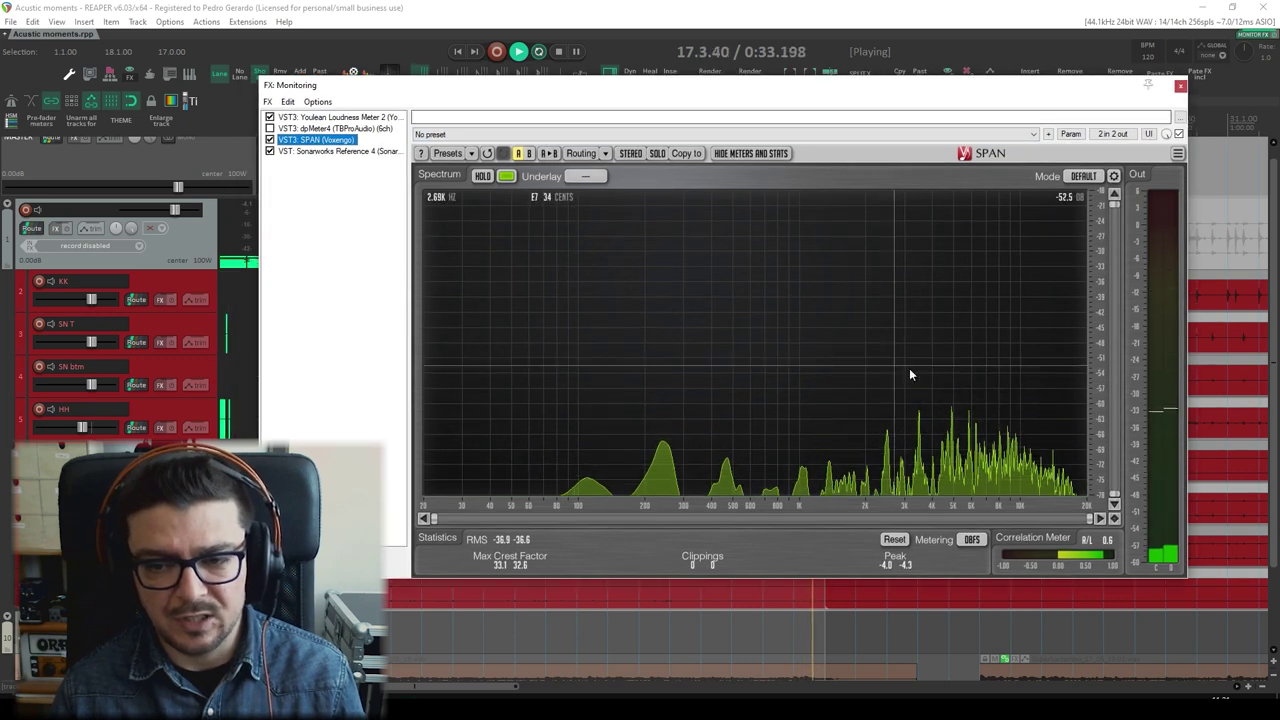
left_click_drag(1006, 90, 930, 102)
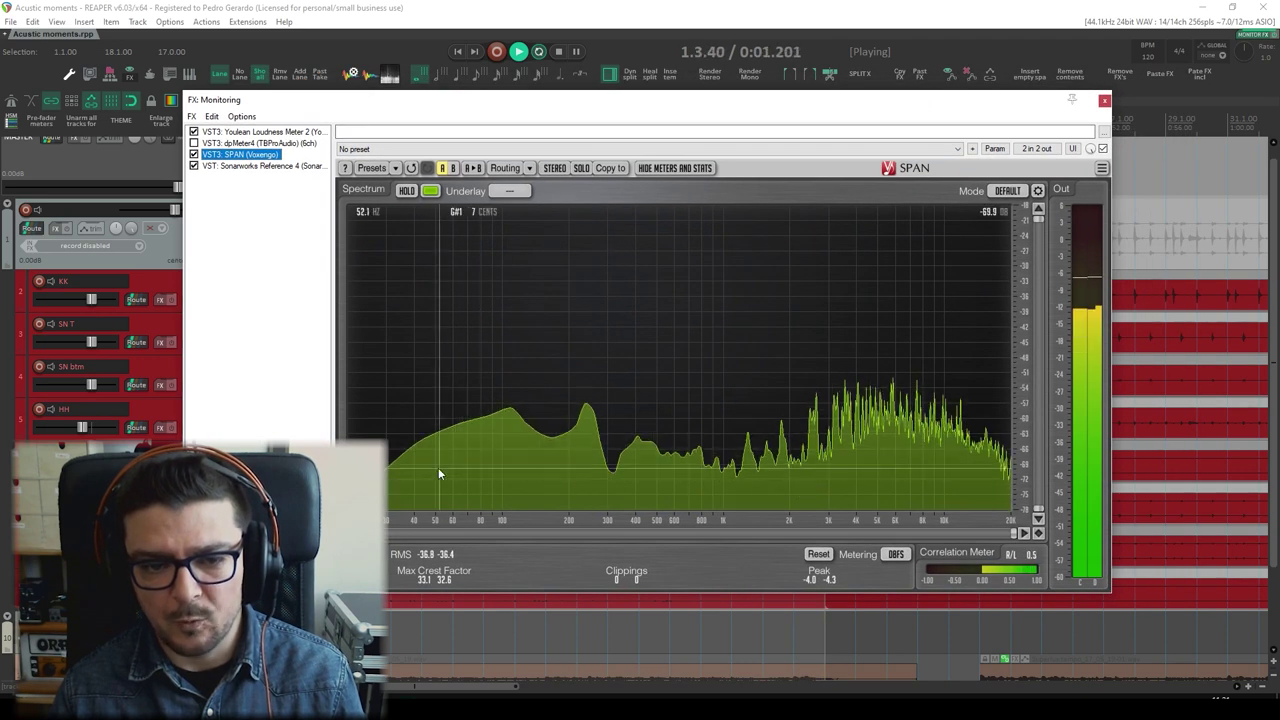
left_click_drag(715, 101, 733, 106)
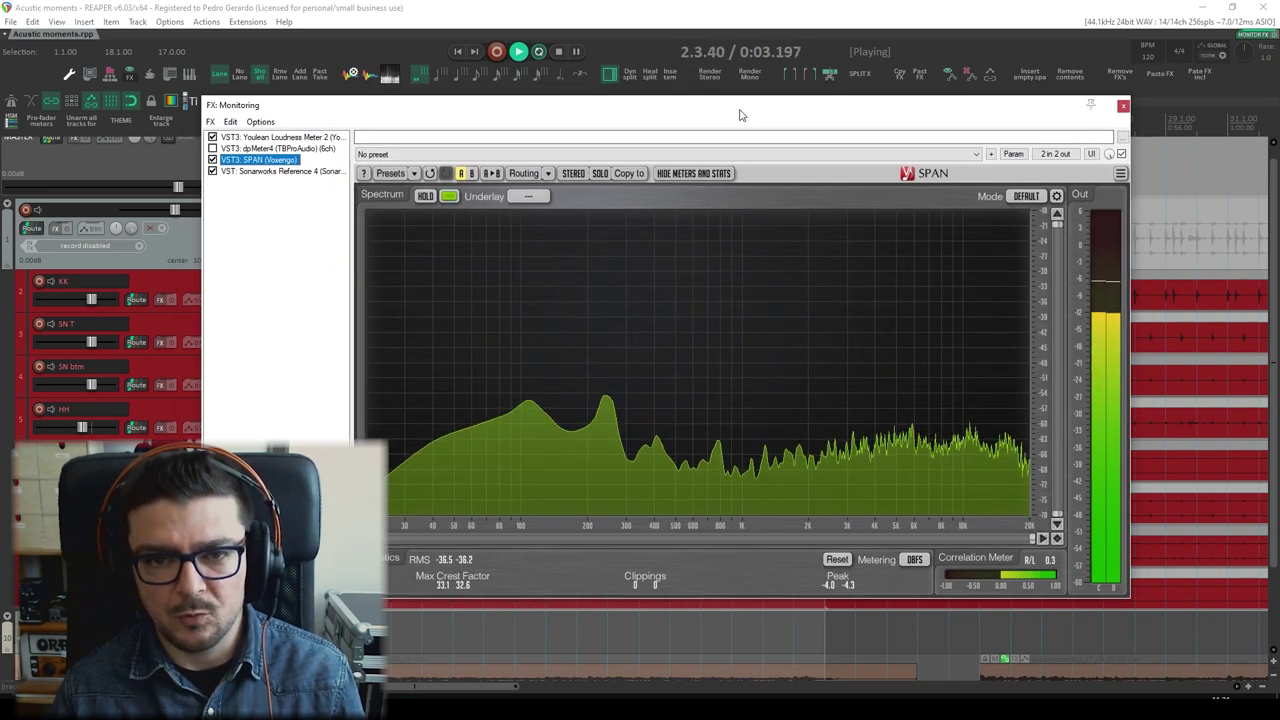
key("space")
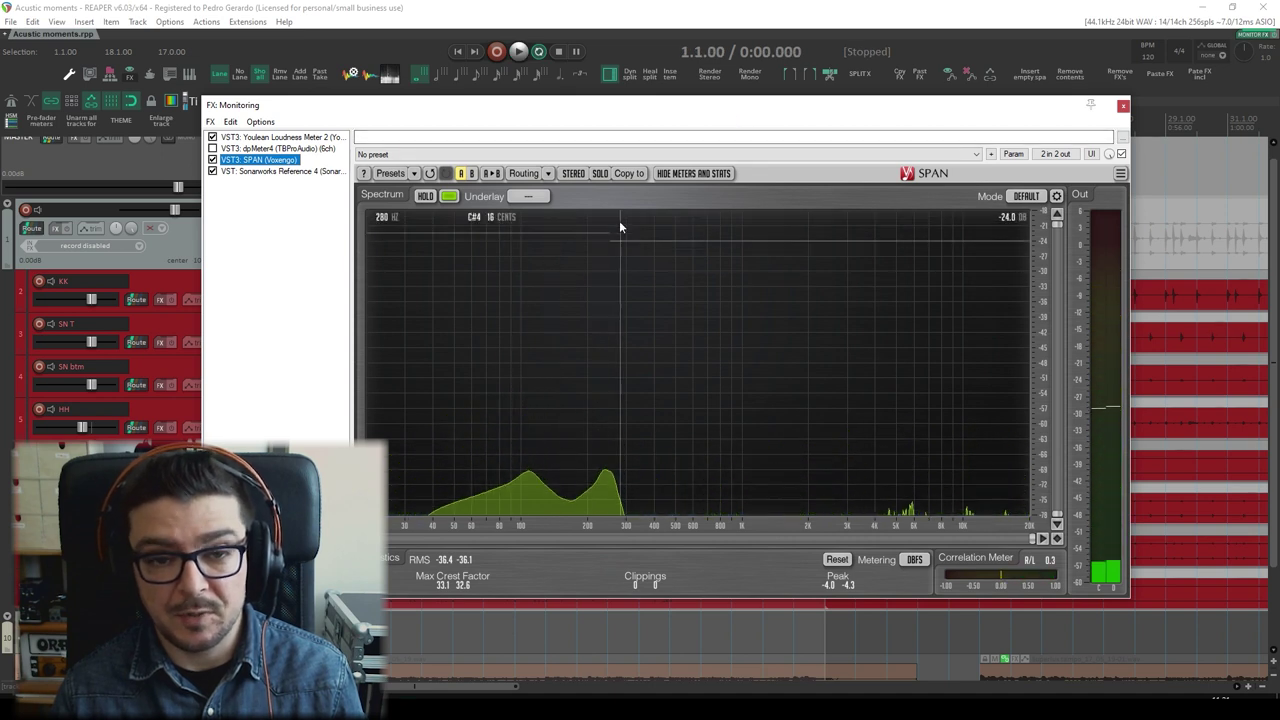
Step: Set SPAN's routing to Mid-Side and play the drums to compare the side spectrum with the mid spectrum
left_click(548, 174)
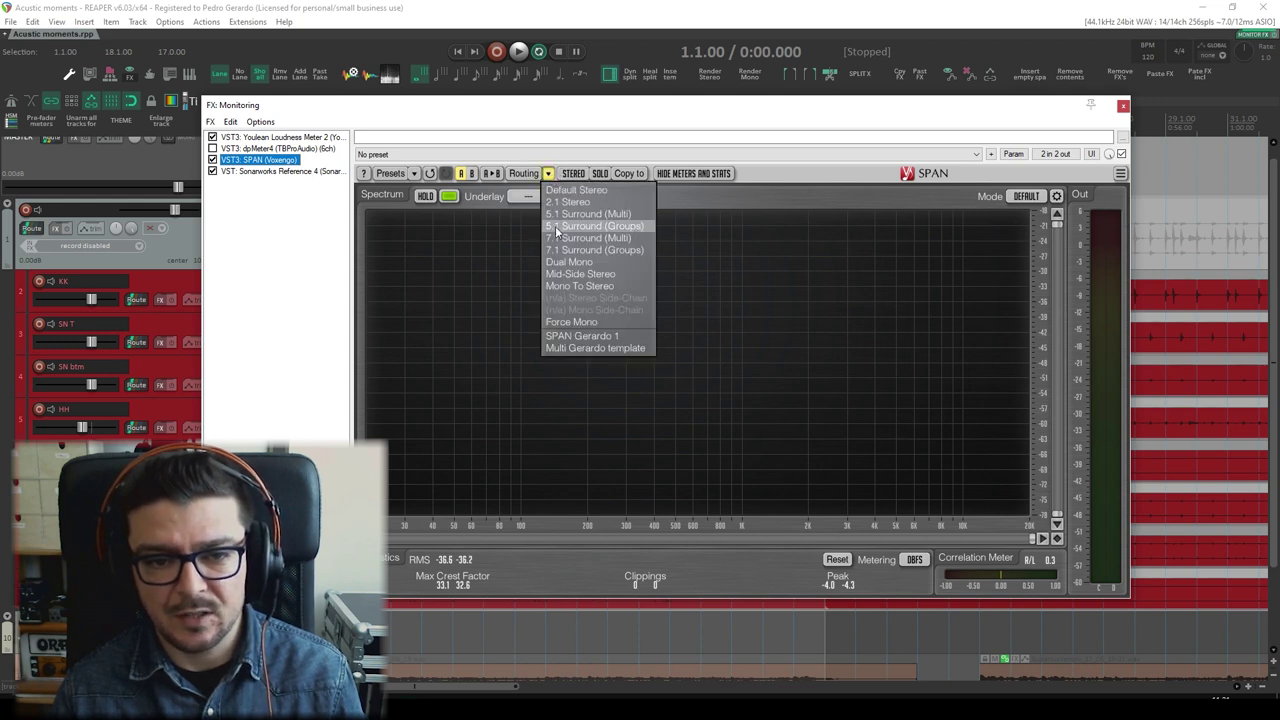
left_click(605, 274)
key("space")
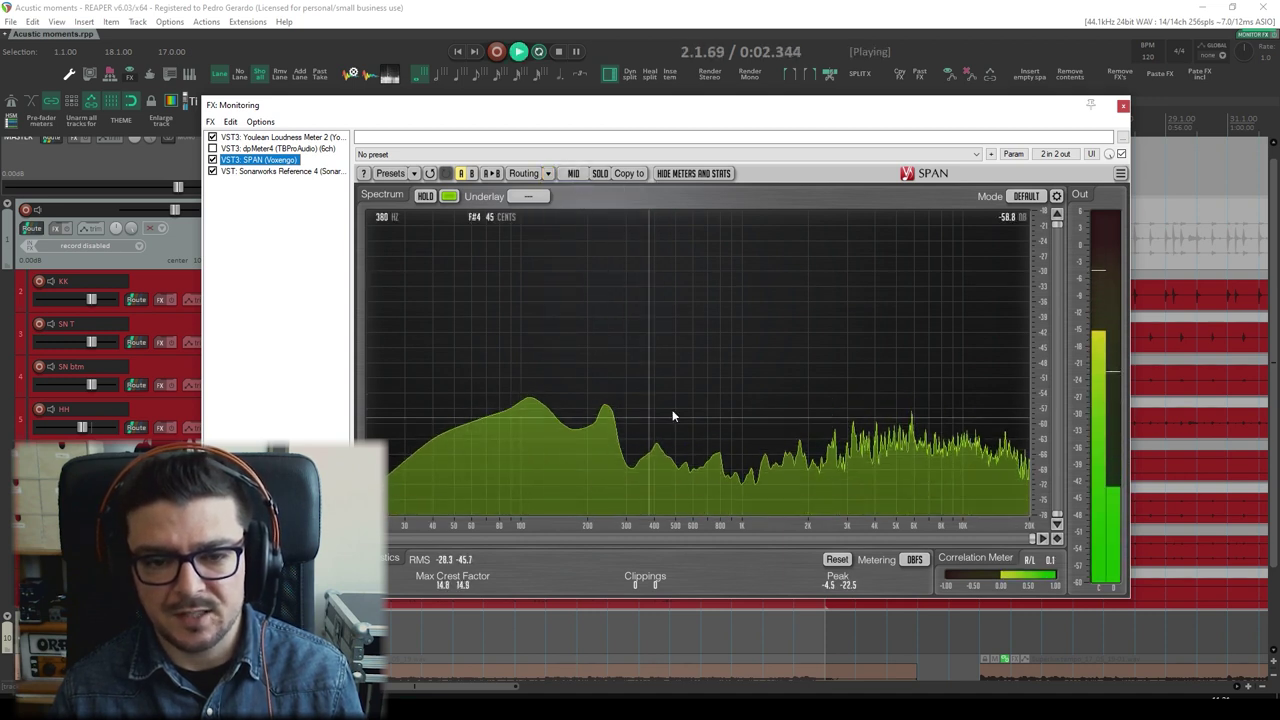
left_click(573, 173)
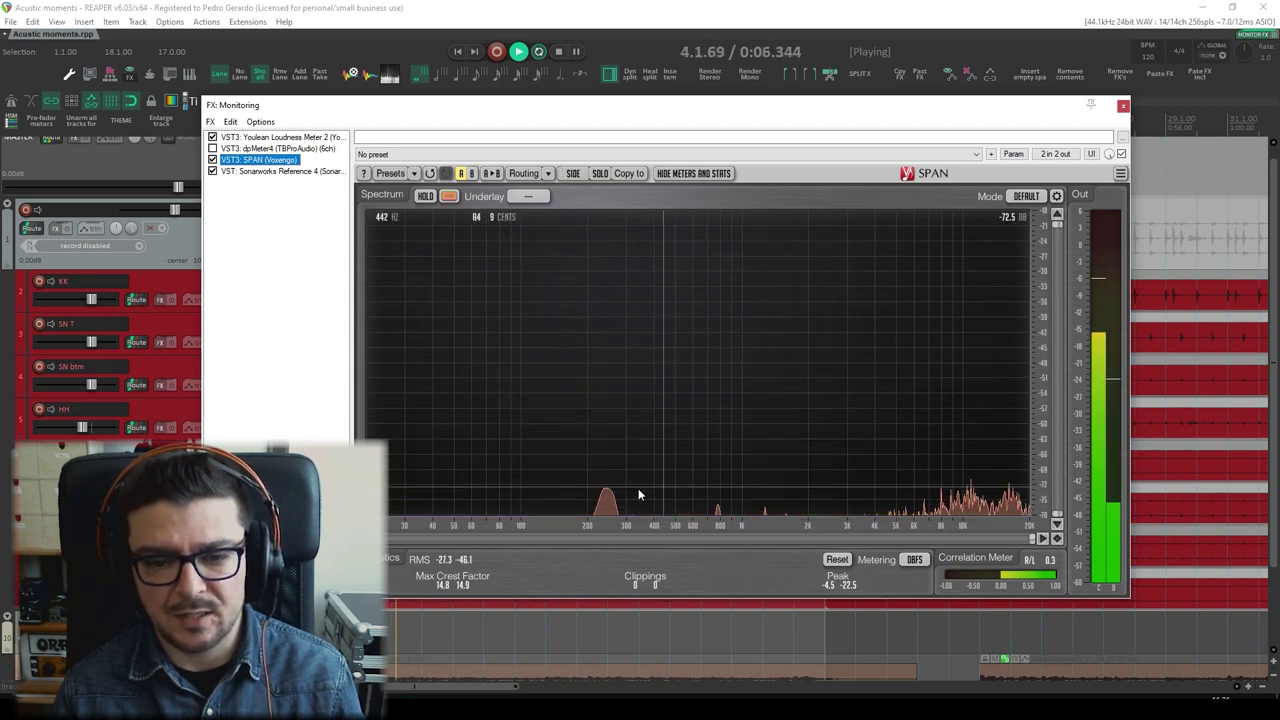
left_click(573, 173)
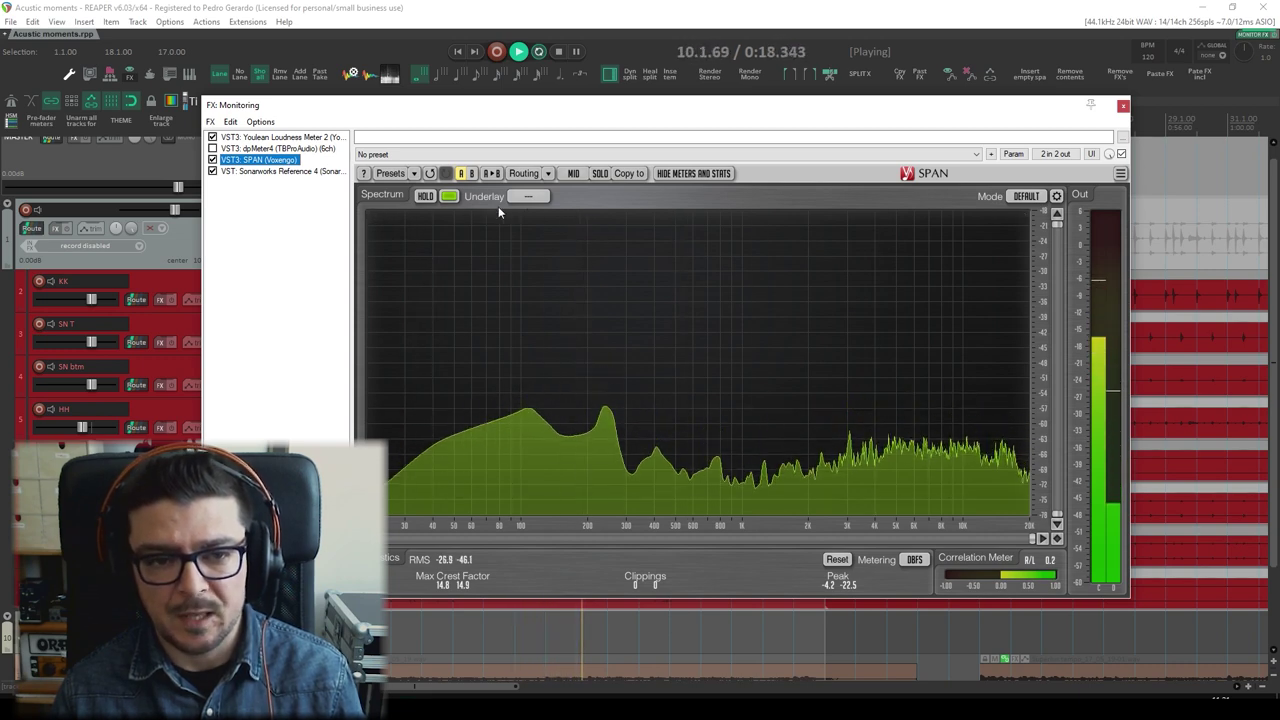
Step: Underlay the Side spectrum beneath the Mid channel's spectrum
left_click(528, 196)
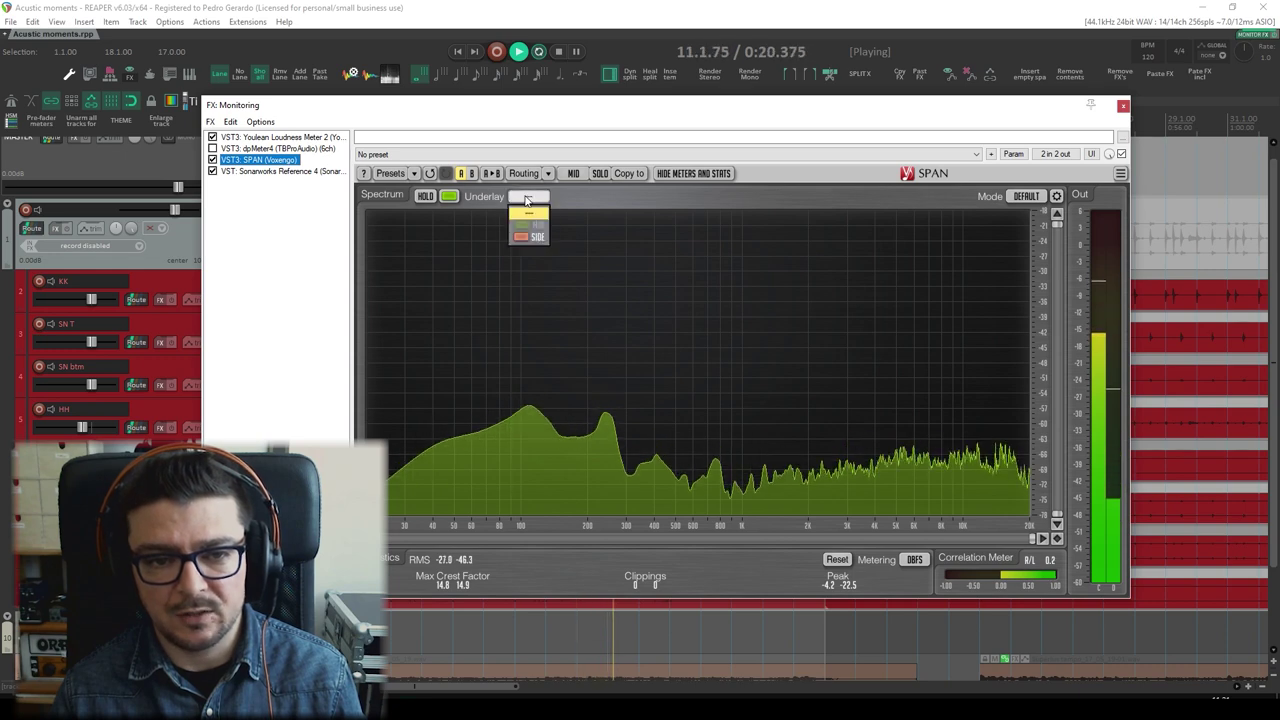
left_click(528, 236)
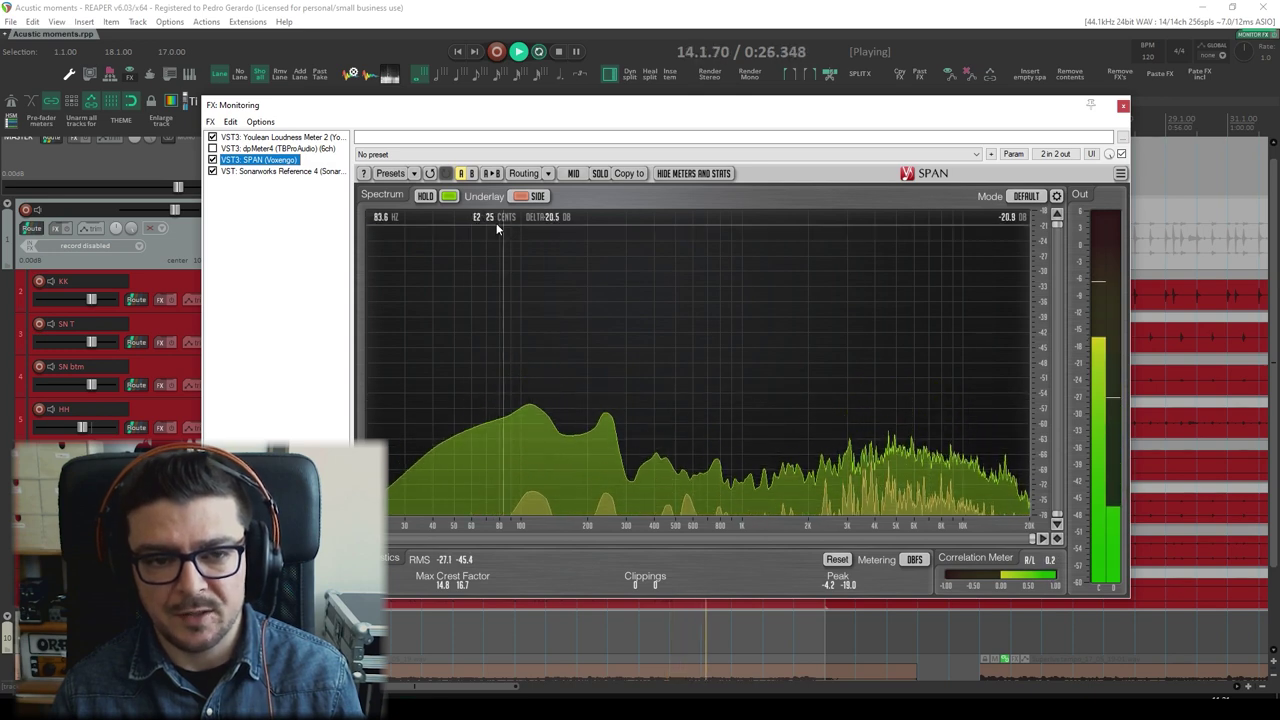
left_click(528, 196)
left_click(528, 236)
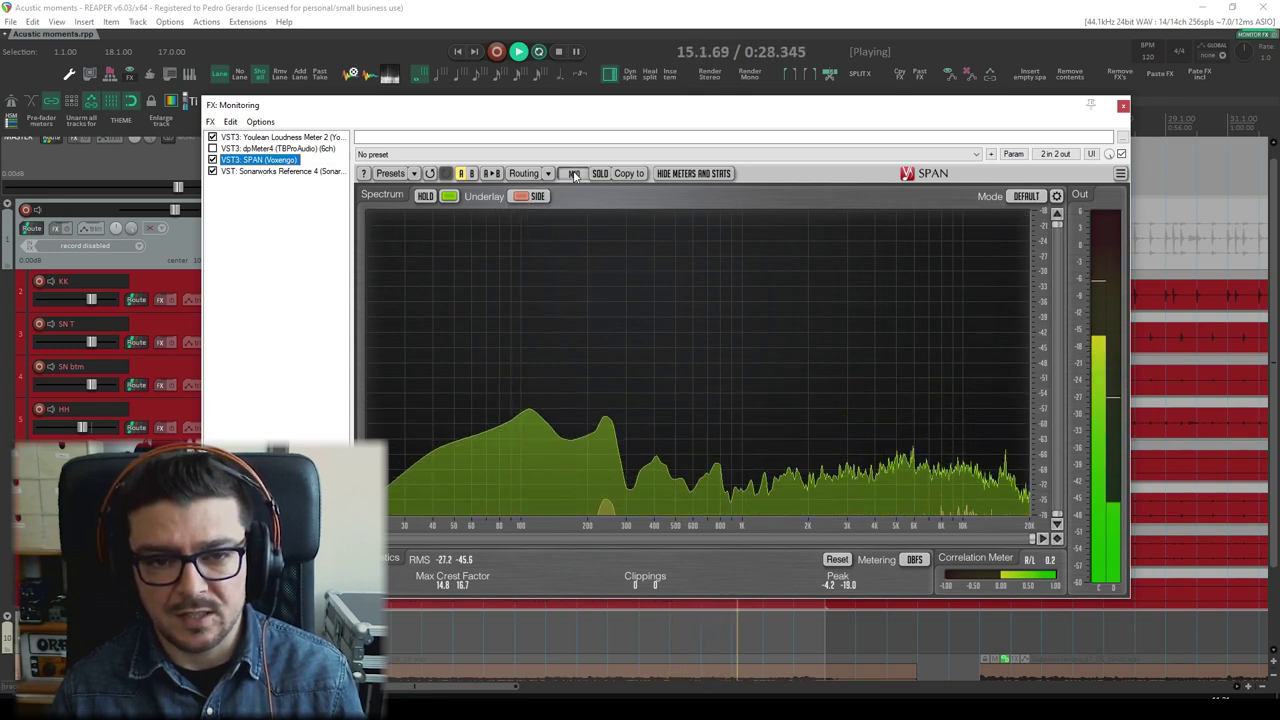
Step: Change the Side channel's spectrum color to red and return to the Mid channel view
left_click(573, 173)
left_click(450, 196)
left_click(449, 263)
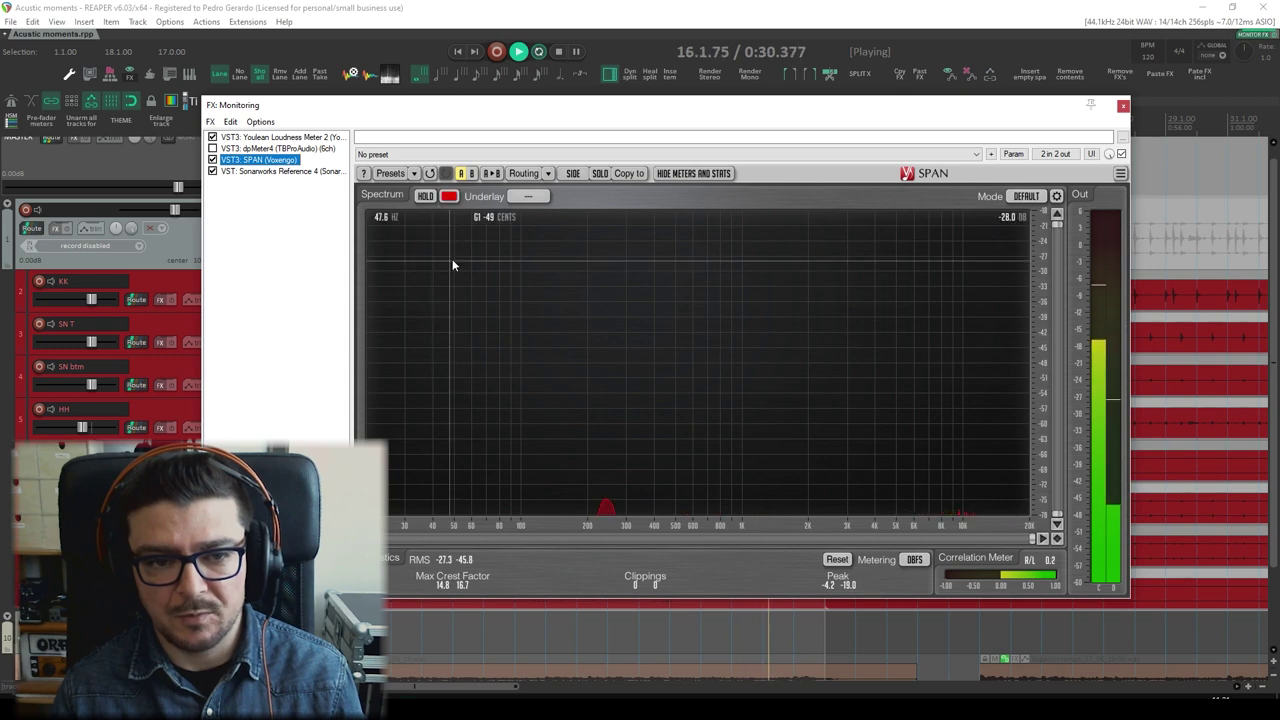
left_click(574, 174)
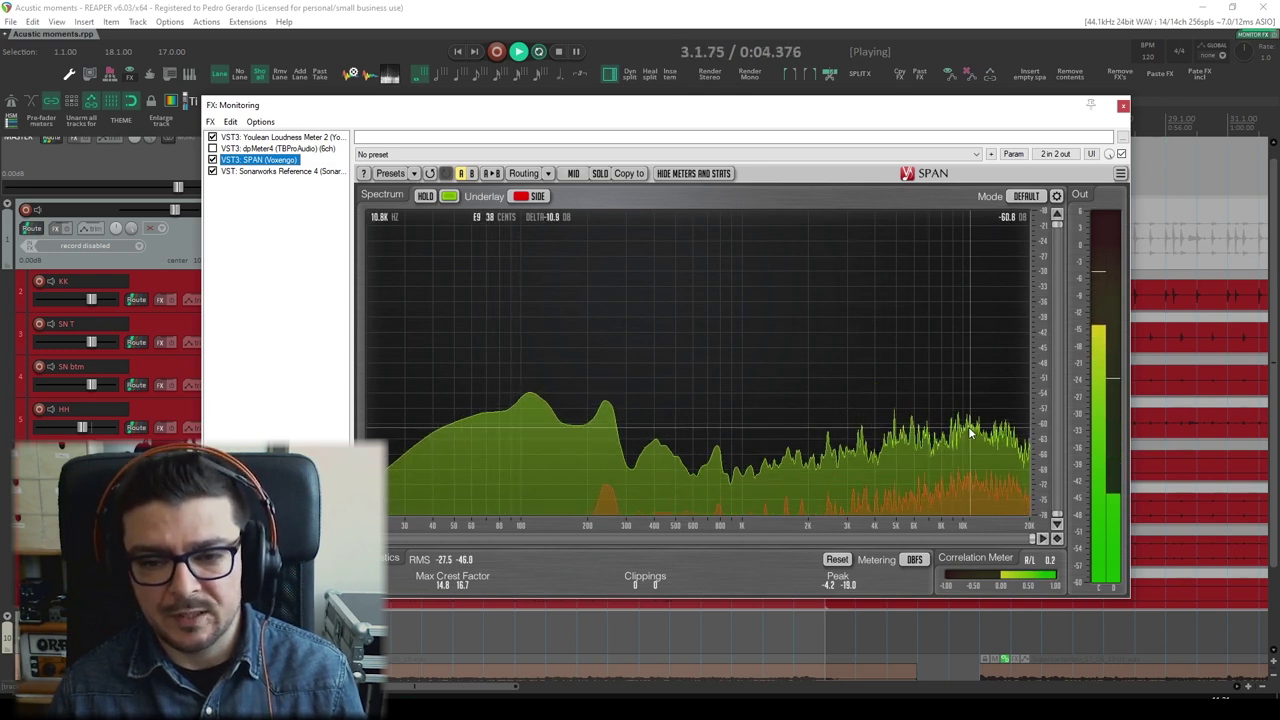
Step: Restart playback of the drums and hide SPAN's meters and statistics to enlarge the spectrum display
key("space")
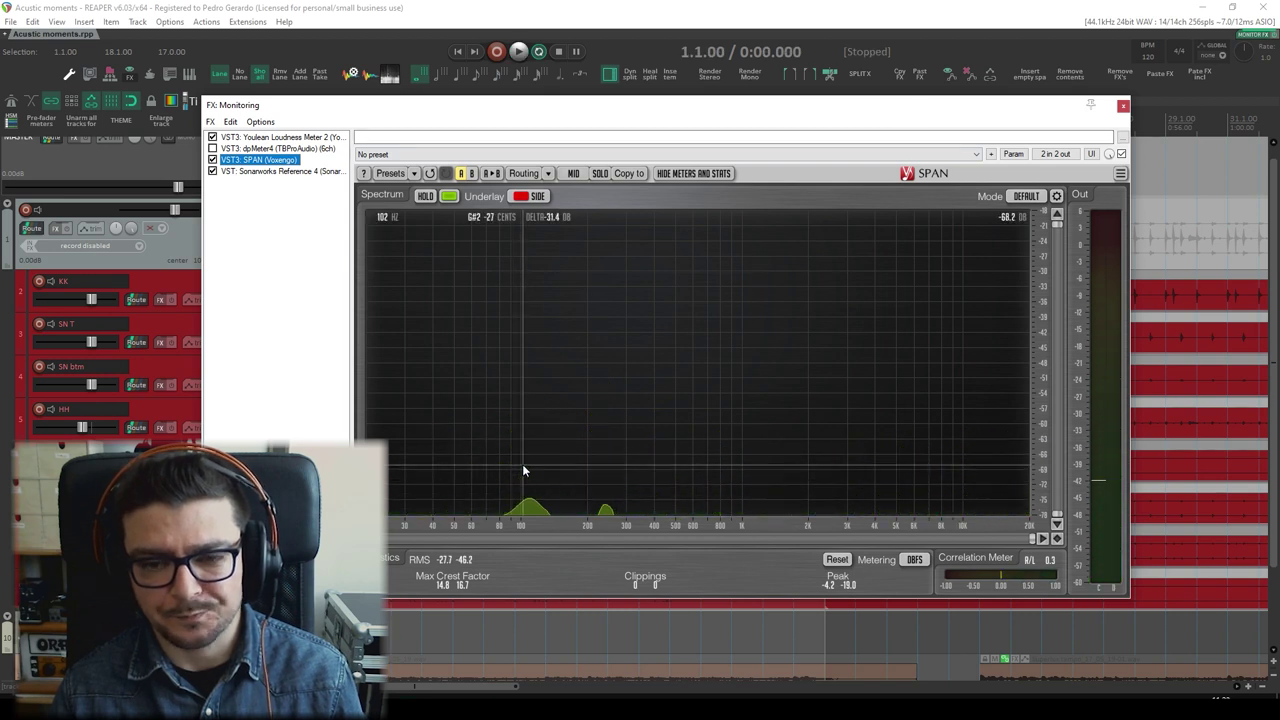
left_click_drag(849, 114, 821, 118)
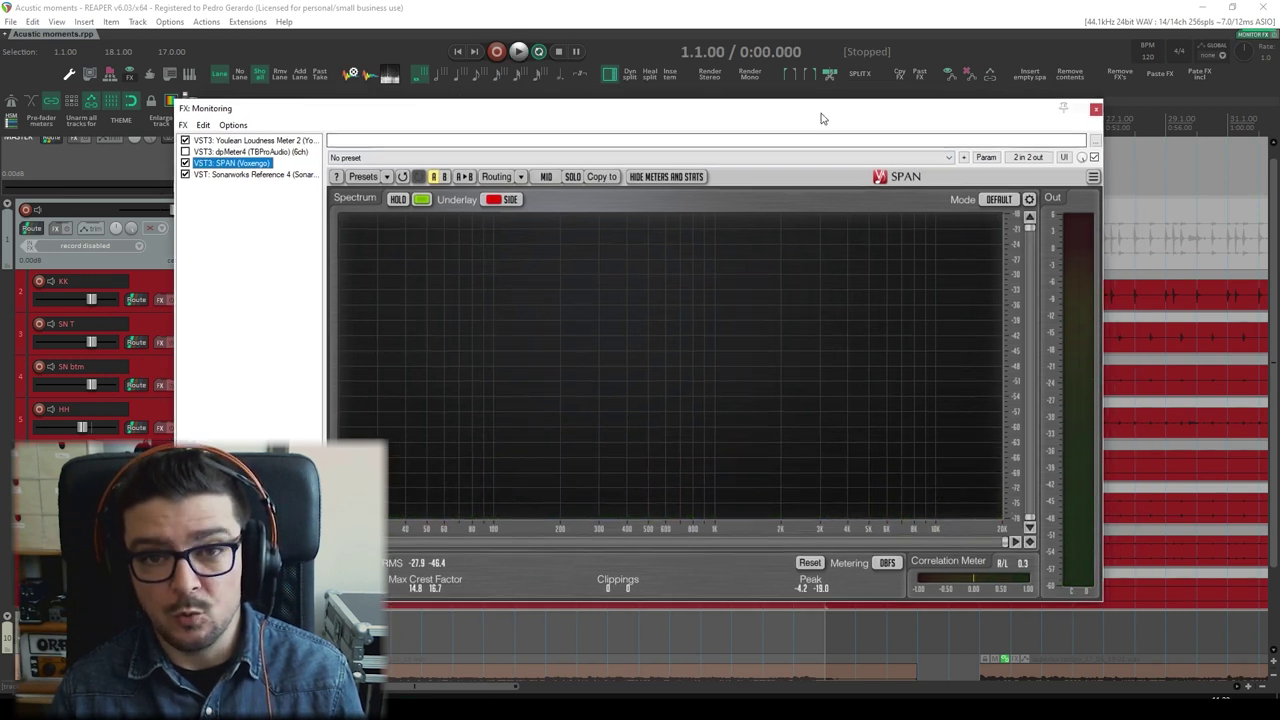
key("space")
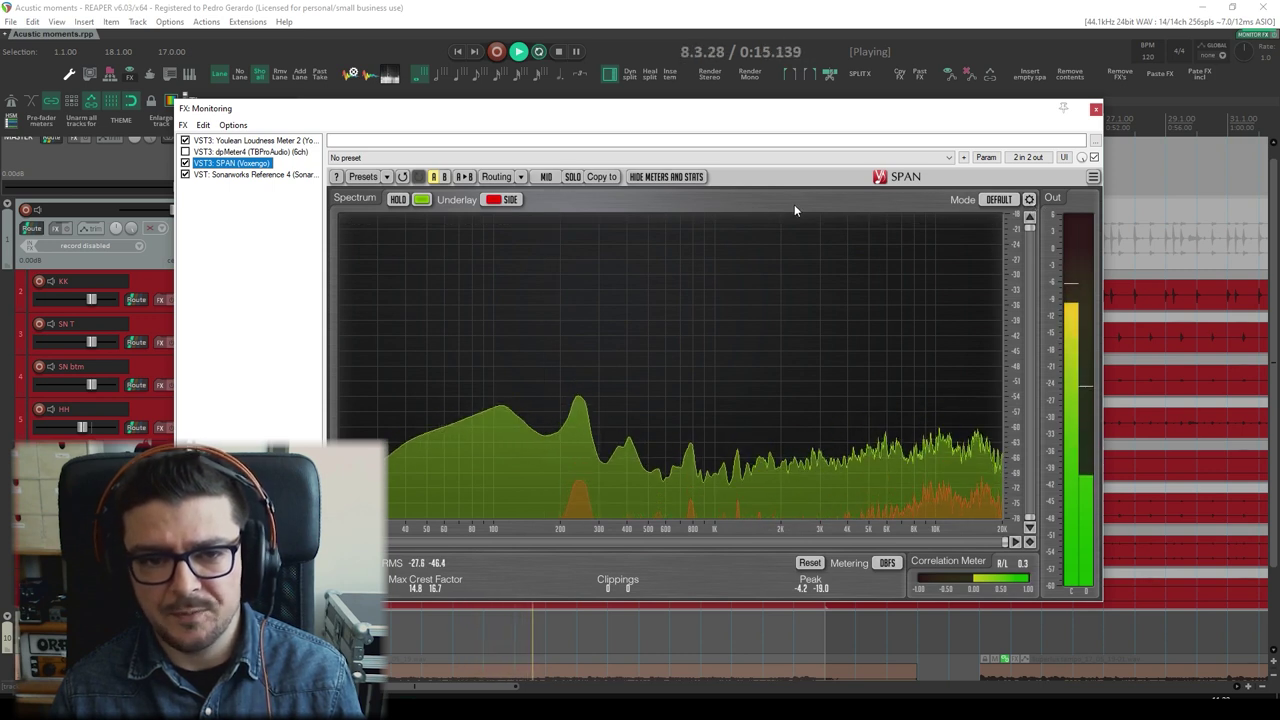
left_click(655, 177)
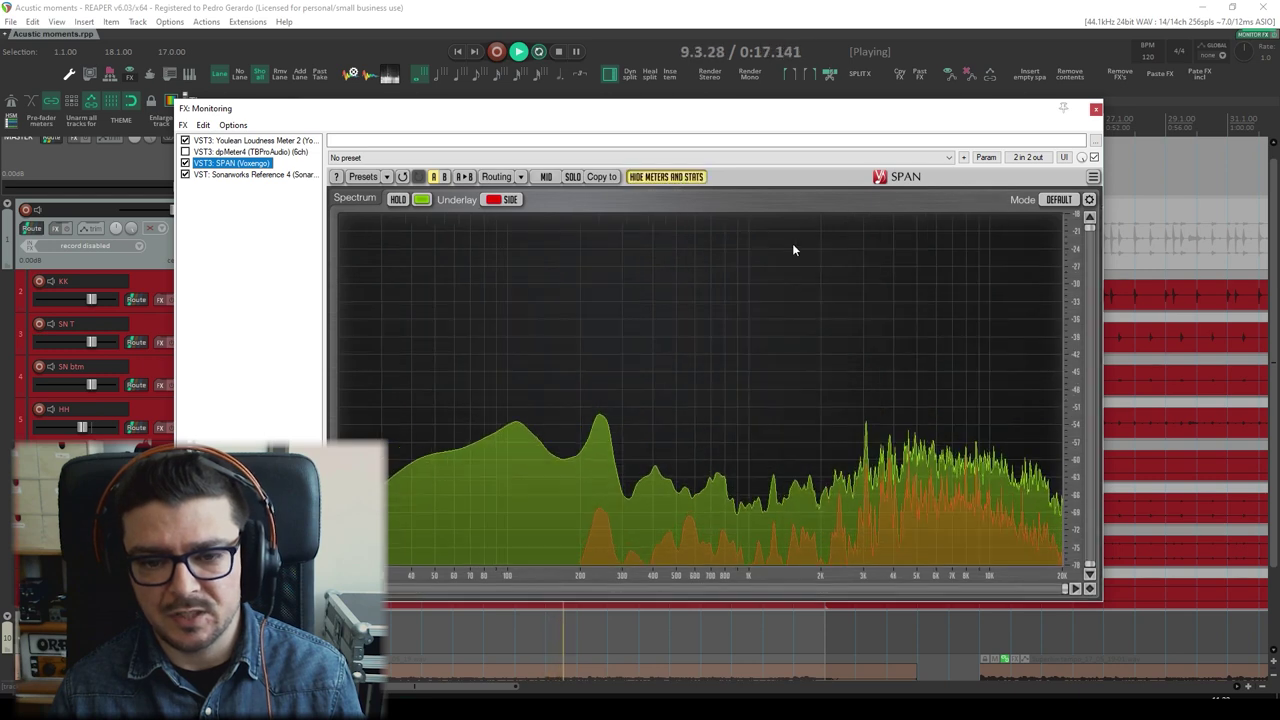
Step: Set the Mid spectrum's block size to 8192 and its smoothing to 1/3 octave in the Spectrum Mode Editor
left_click(1089, 200)
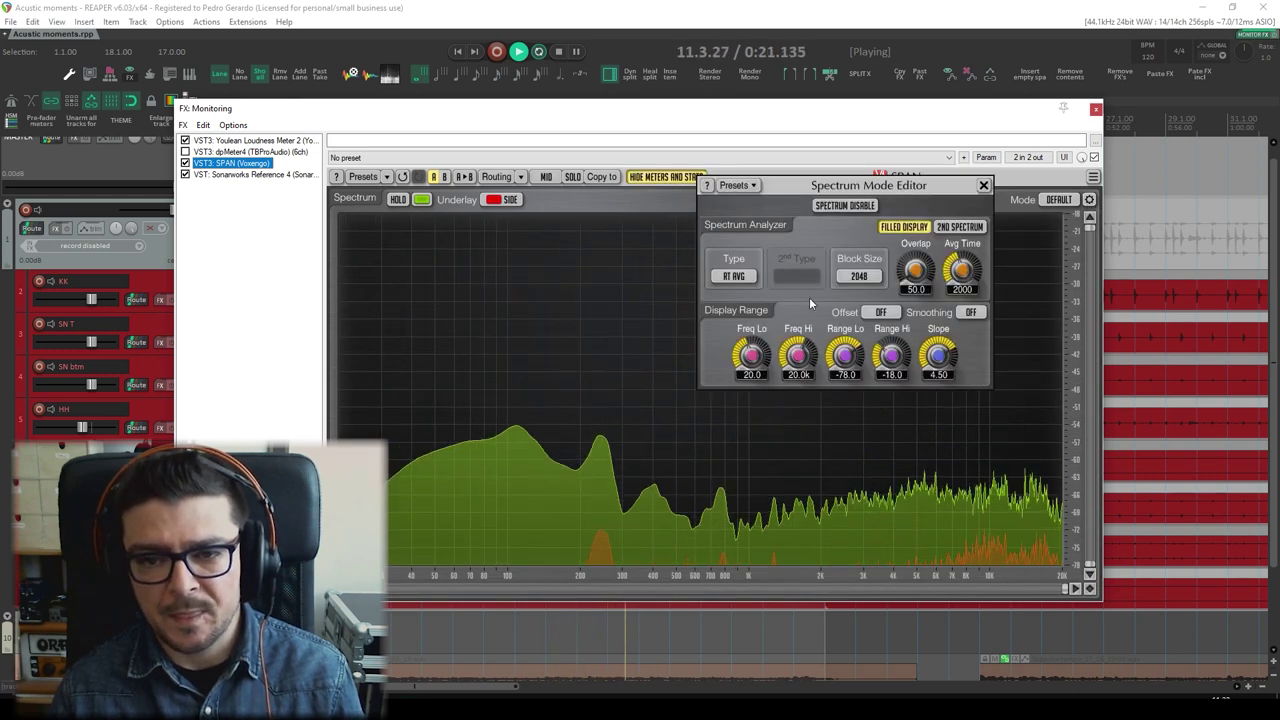
left_click(861, 279)
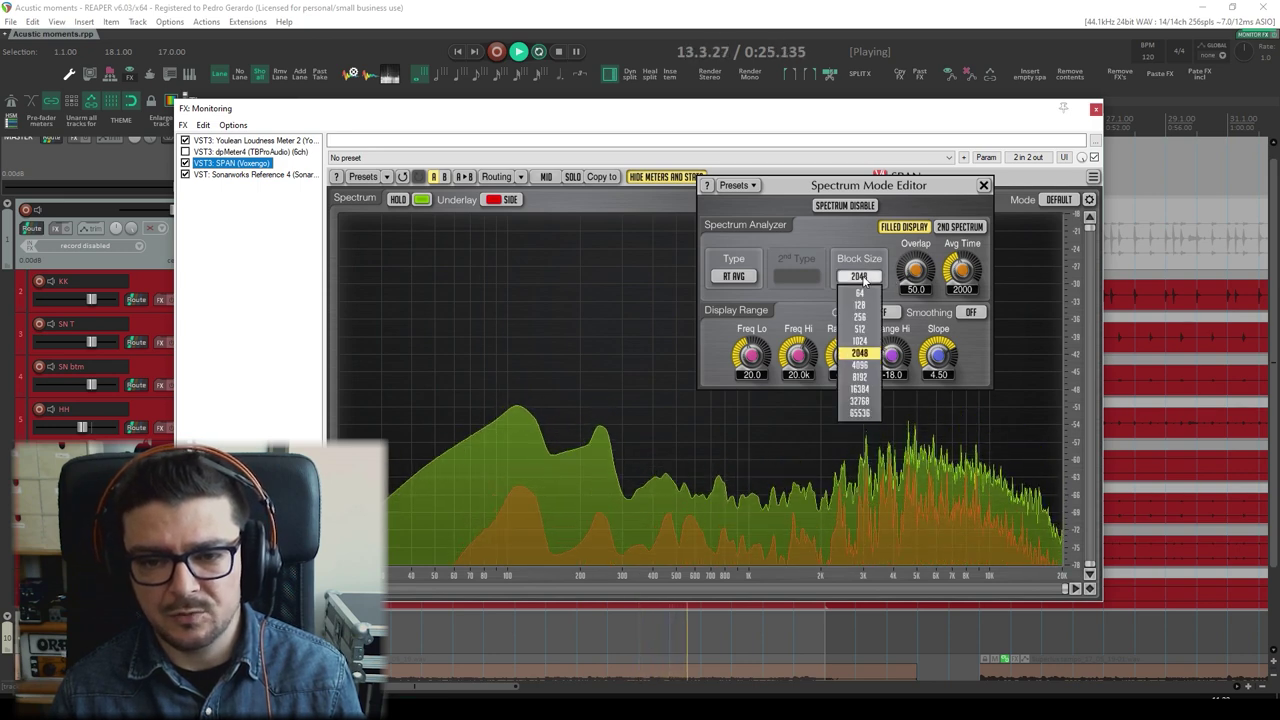
left_click(859, 377)
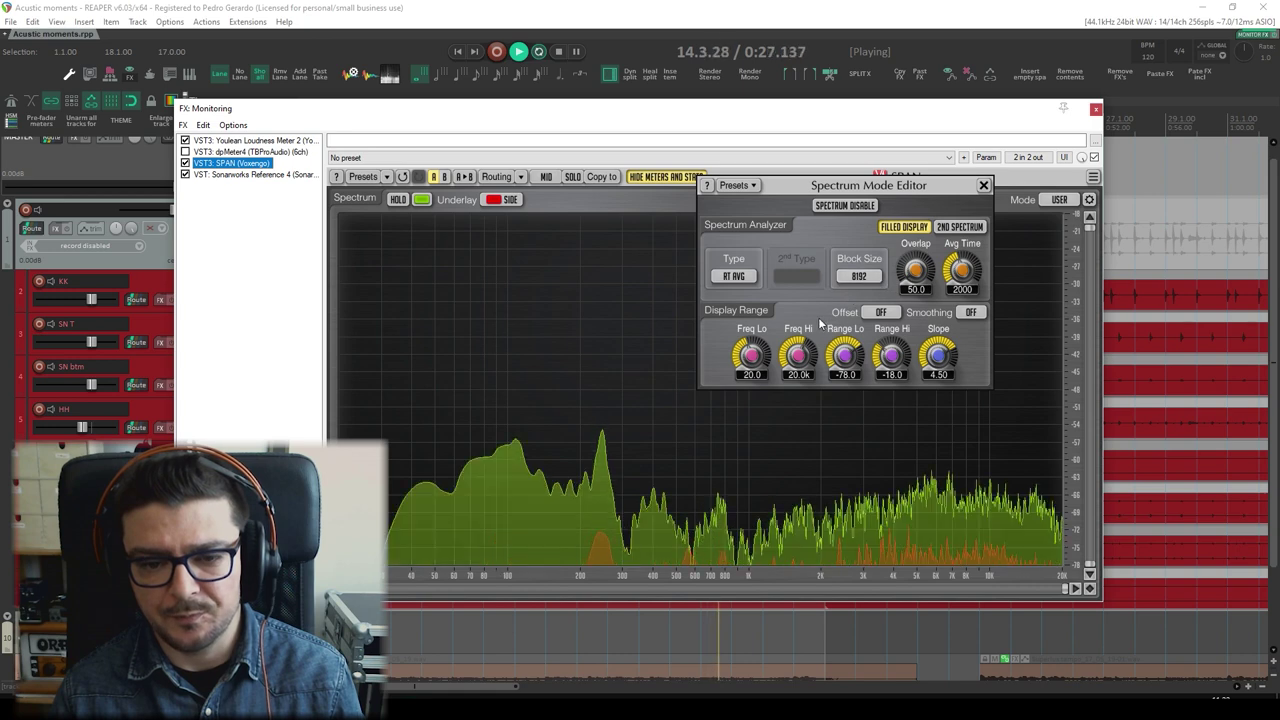
left_click(970, 312)
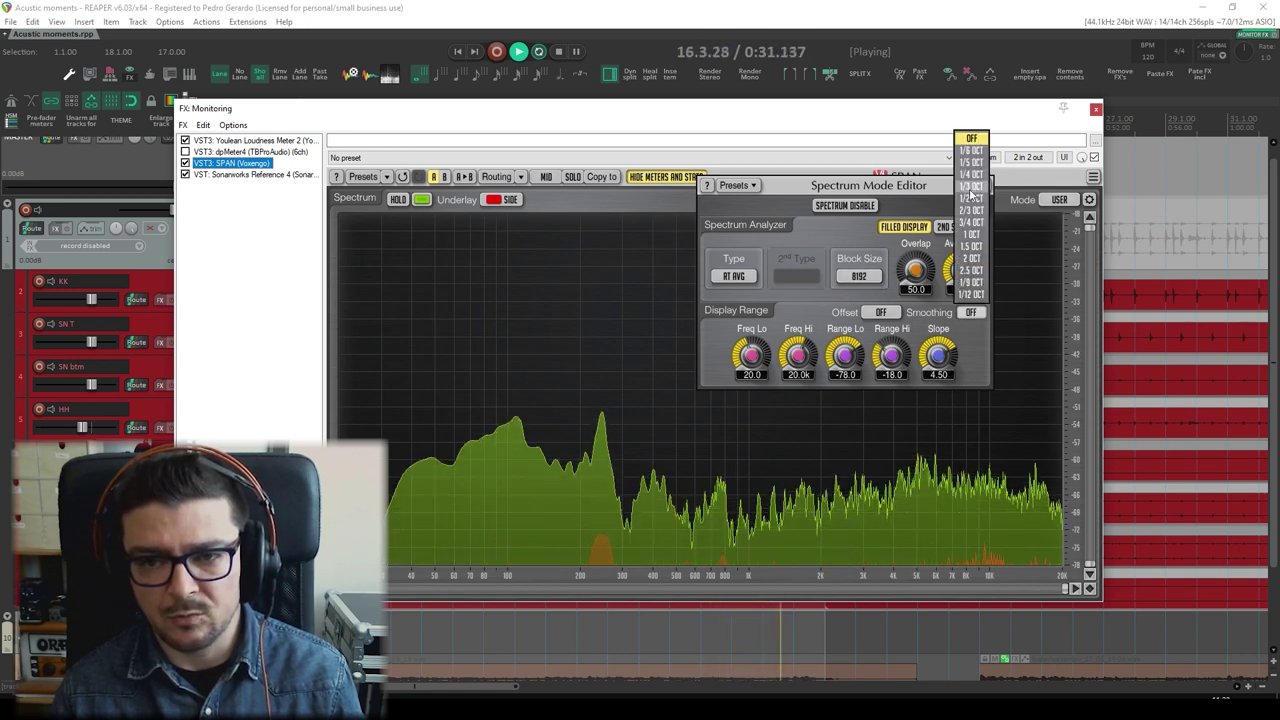
left_click(970, 186)
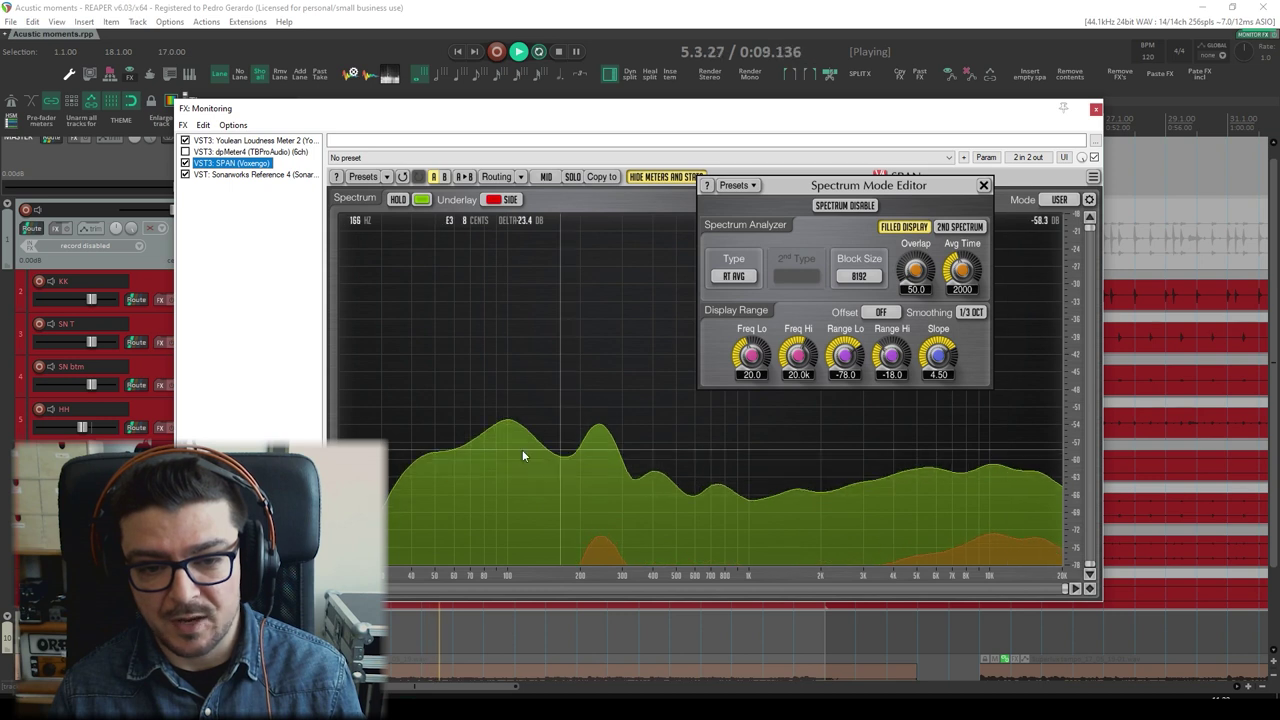
Step: Set the Mid spectrum's average time to 6000 and close the Spectrum Mode Editor
double_click(965, 289)
type("6000")
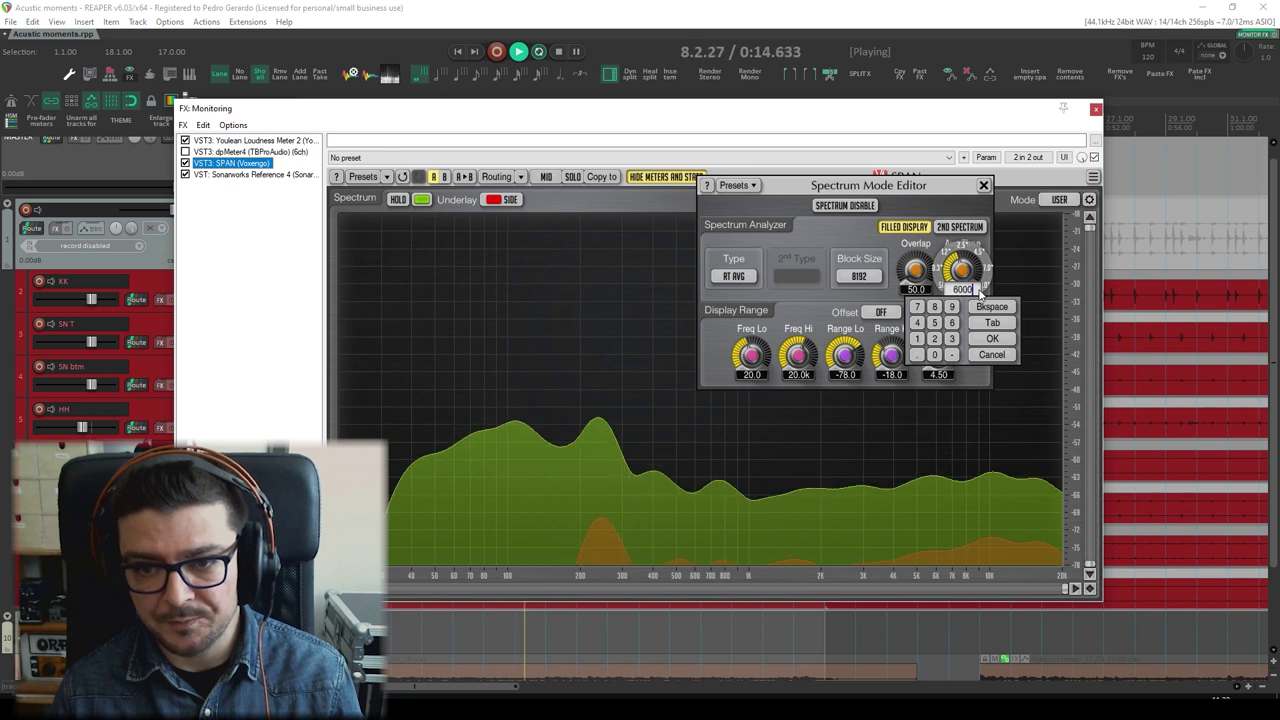
key("Return")
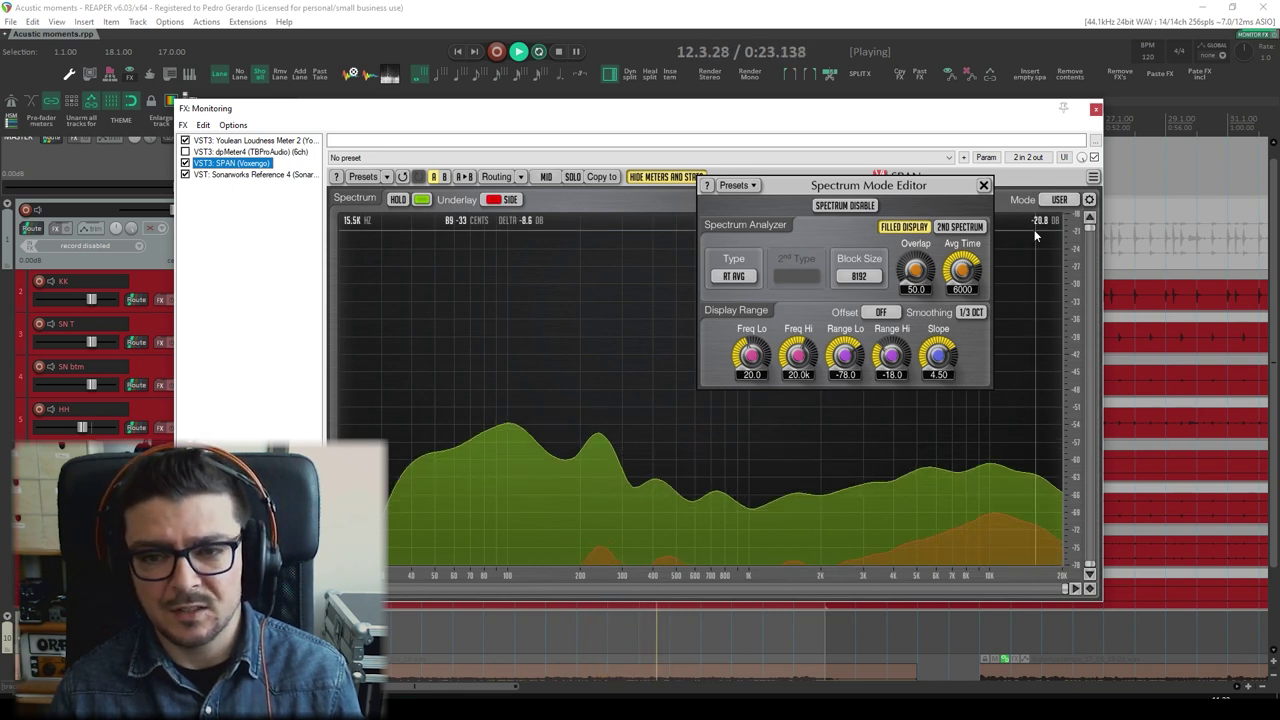
left_click(983, 185)
Step: Show the Side channel and set its spectrum's block size to 8192 and average time to 6000
left_click(547, 177)
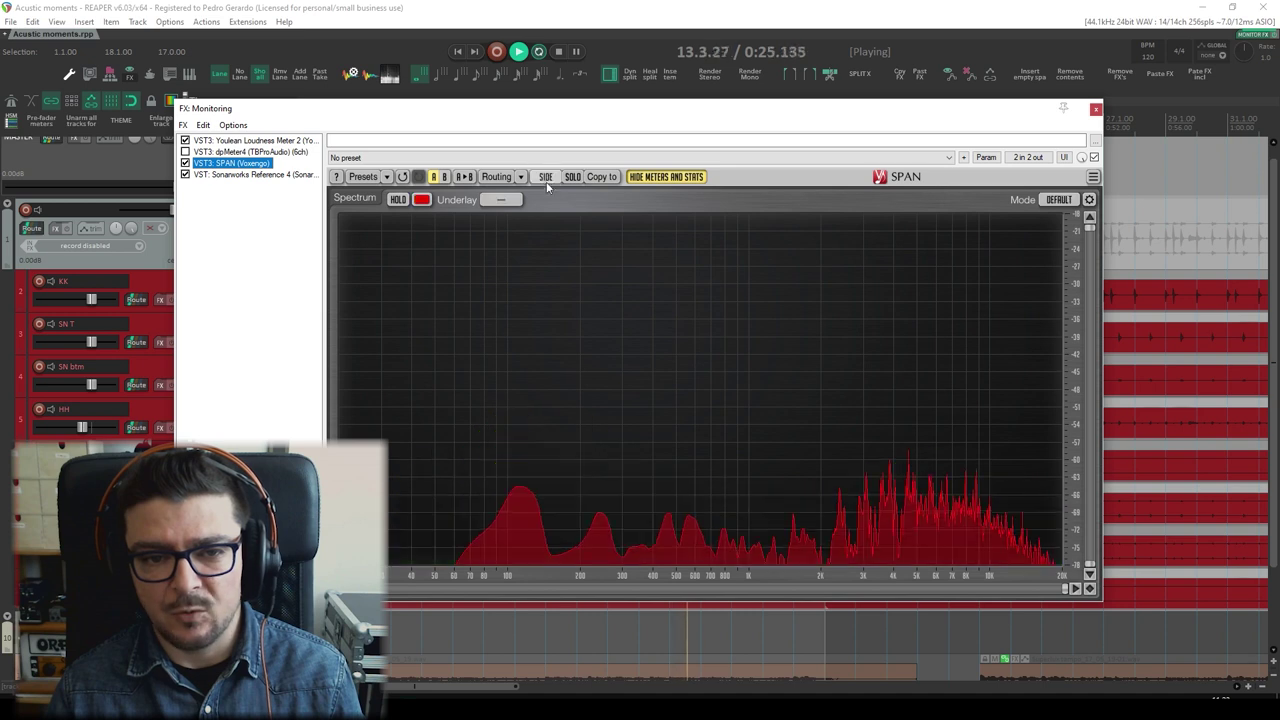
left_click(1090, 200)
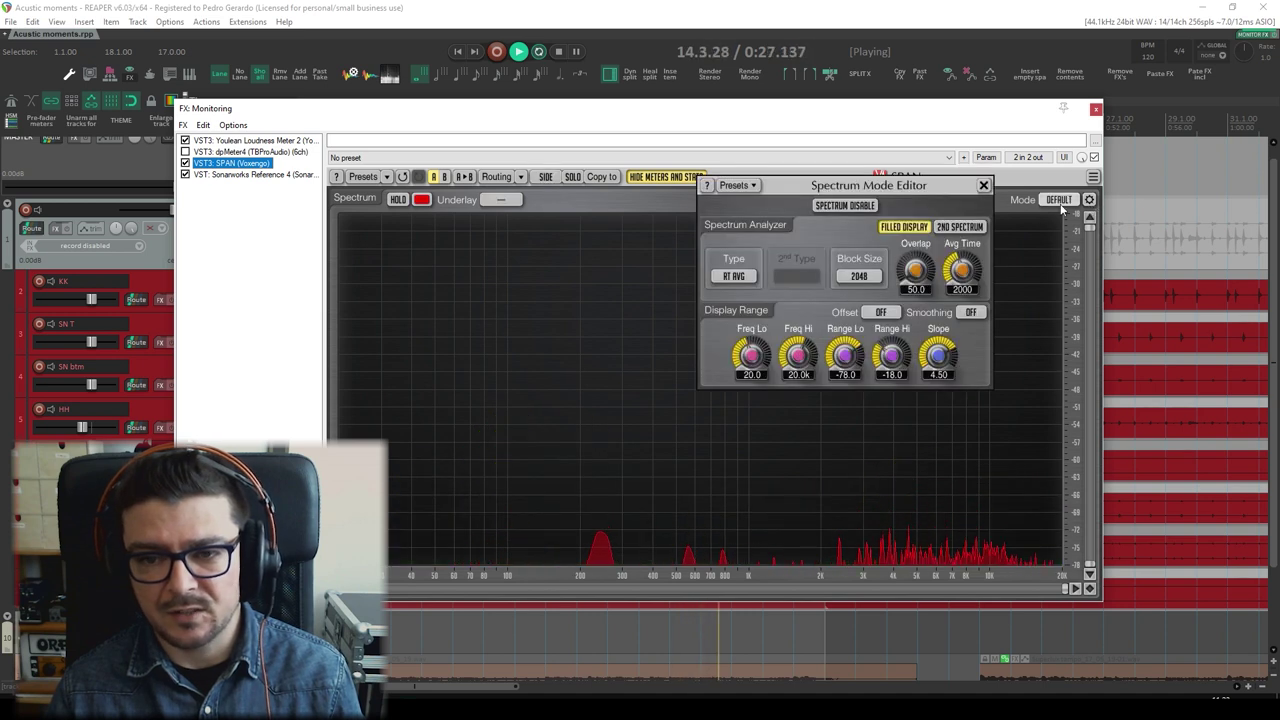
left_click(855, 276)
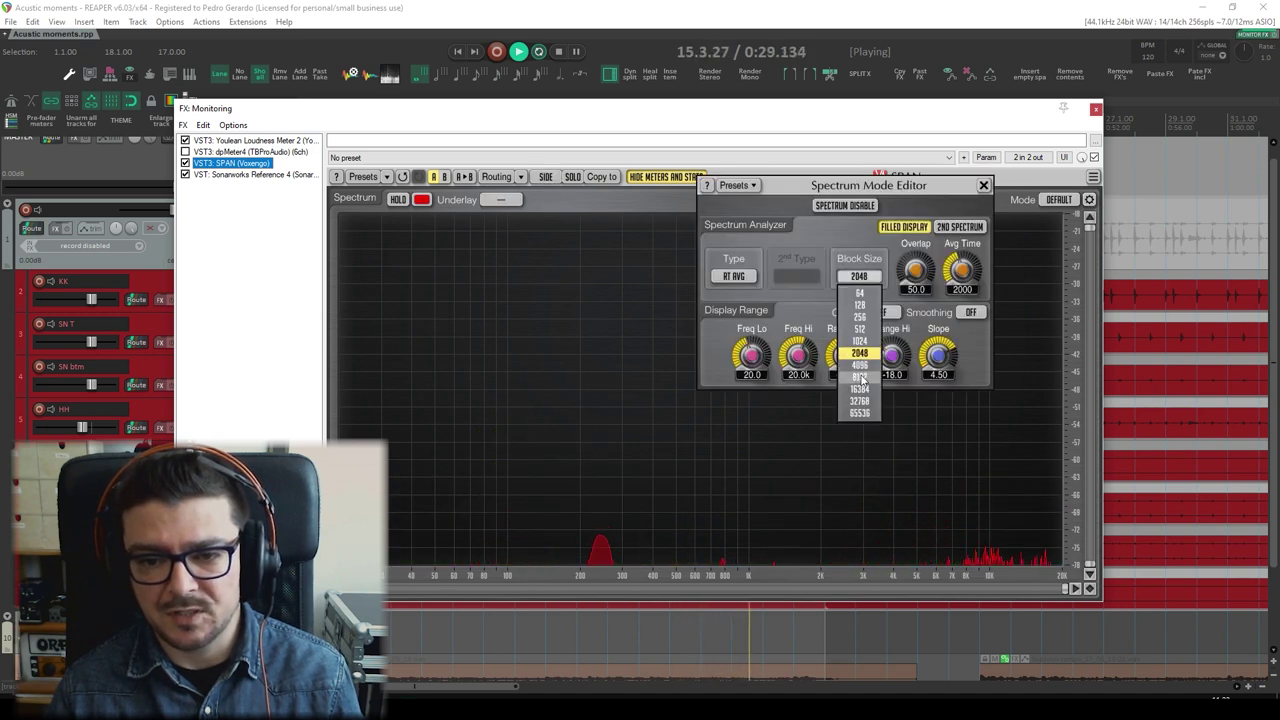
left_click(862, 378)
double_click(965, 288)
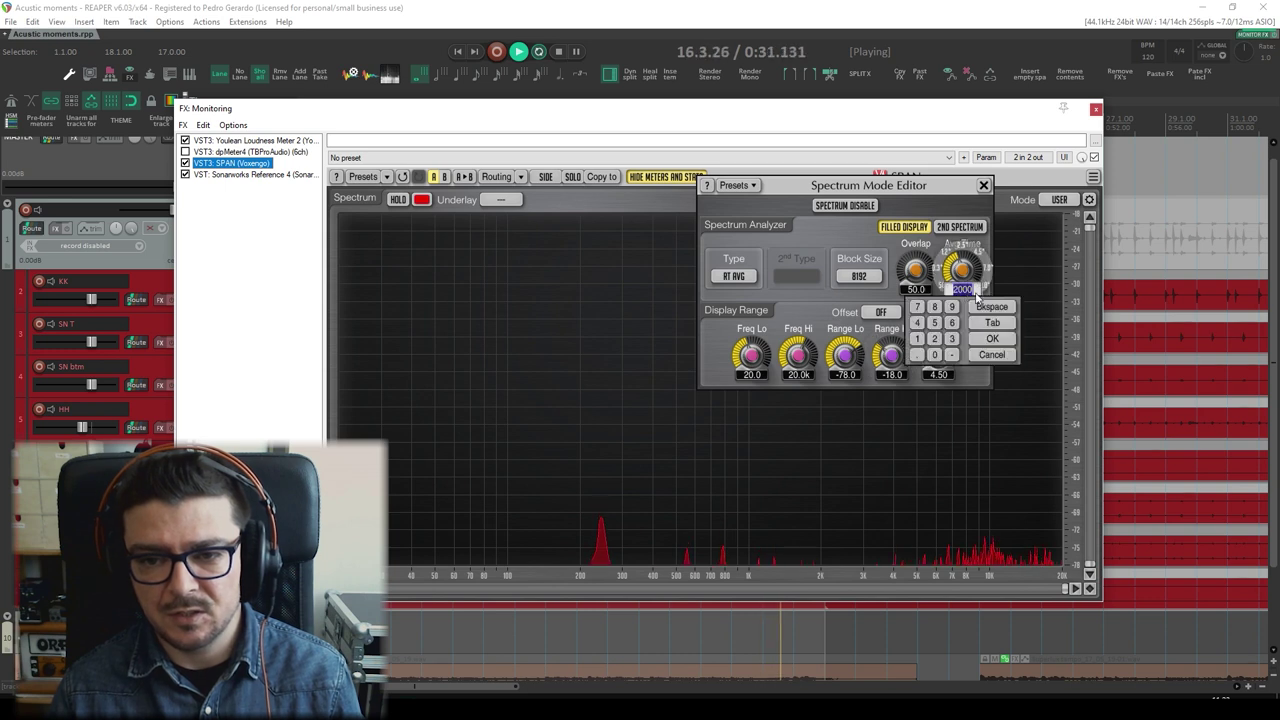
type("6000")
key("Return")
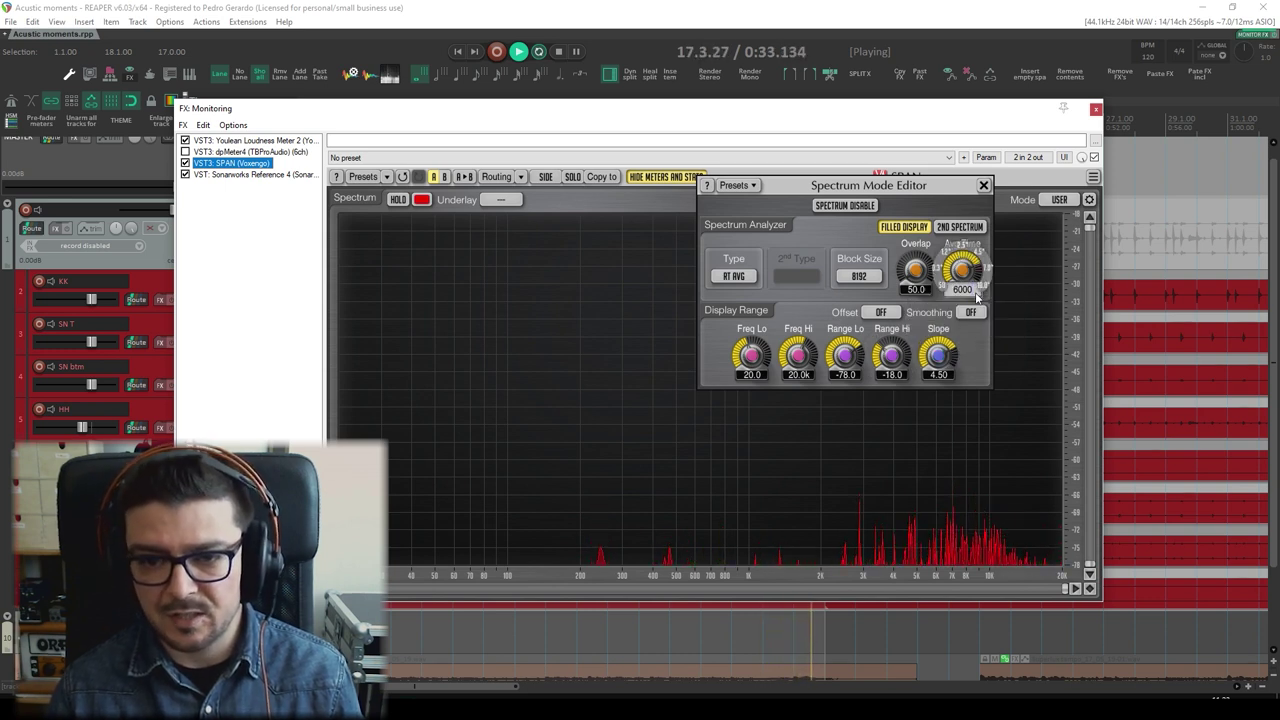
Step: Set the Side spectrum's smoothing to 1/3 octave, close the mode editor and return to the Mid channel view
left_click(973, 313)
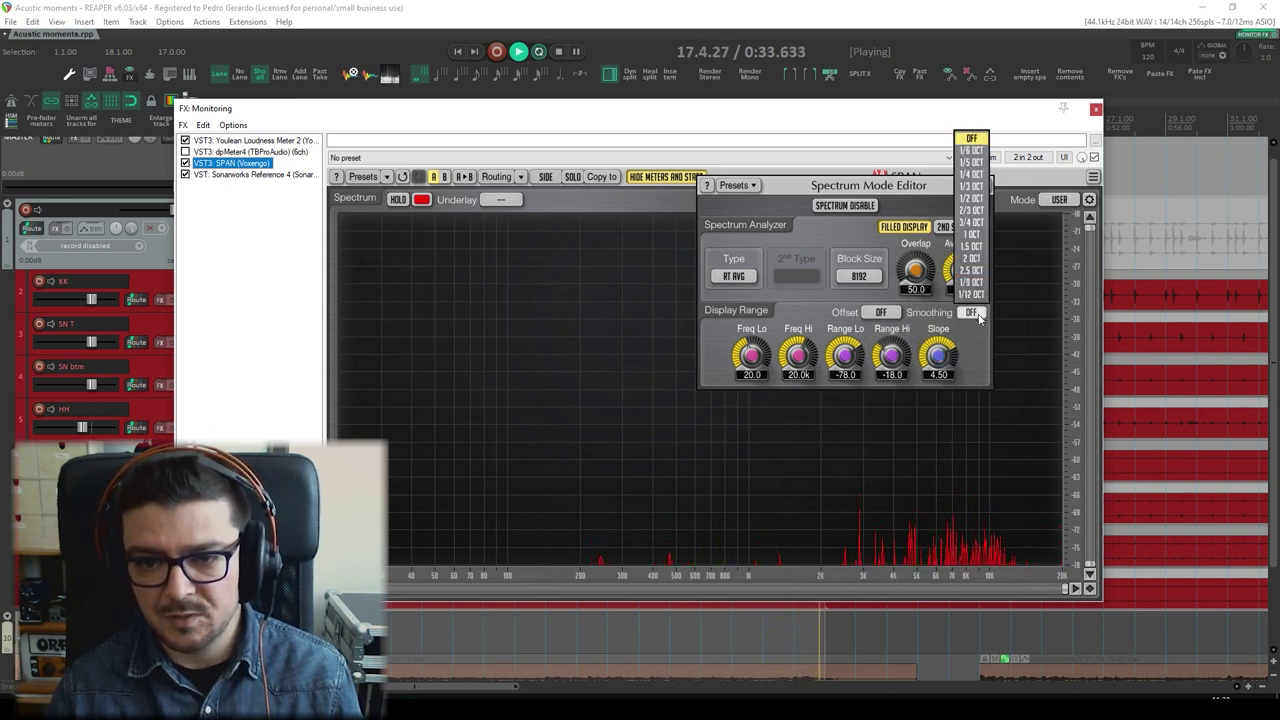
left_click(972, 187)
left_click(983, 186)
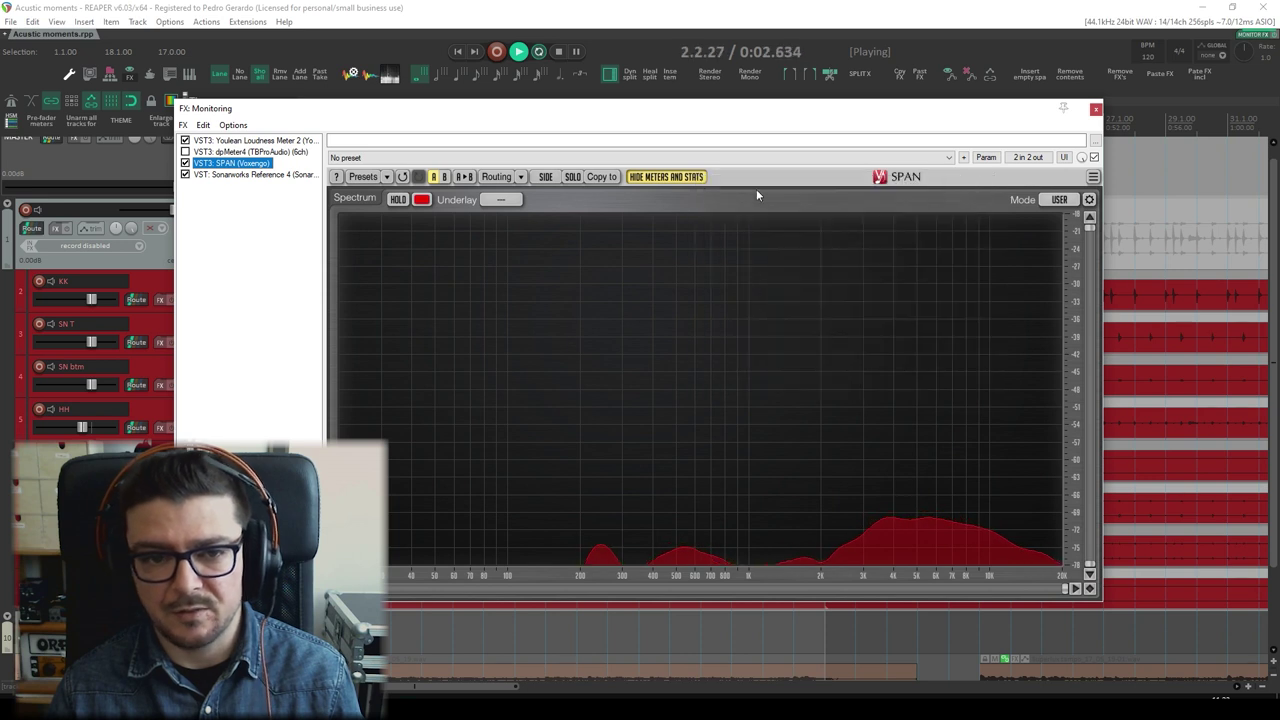
left_click(546, 177)
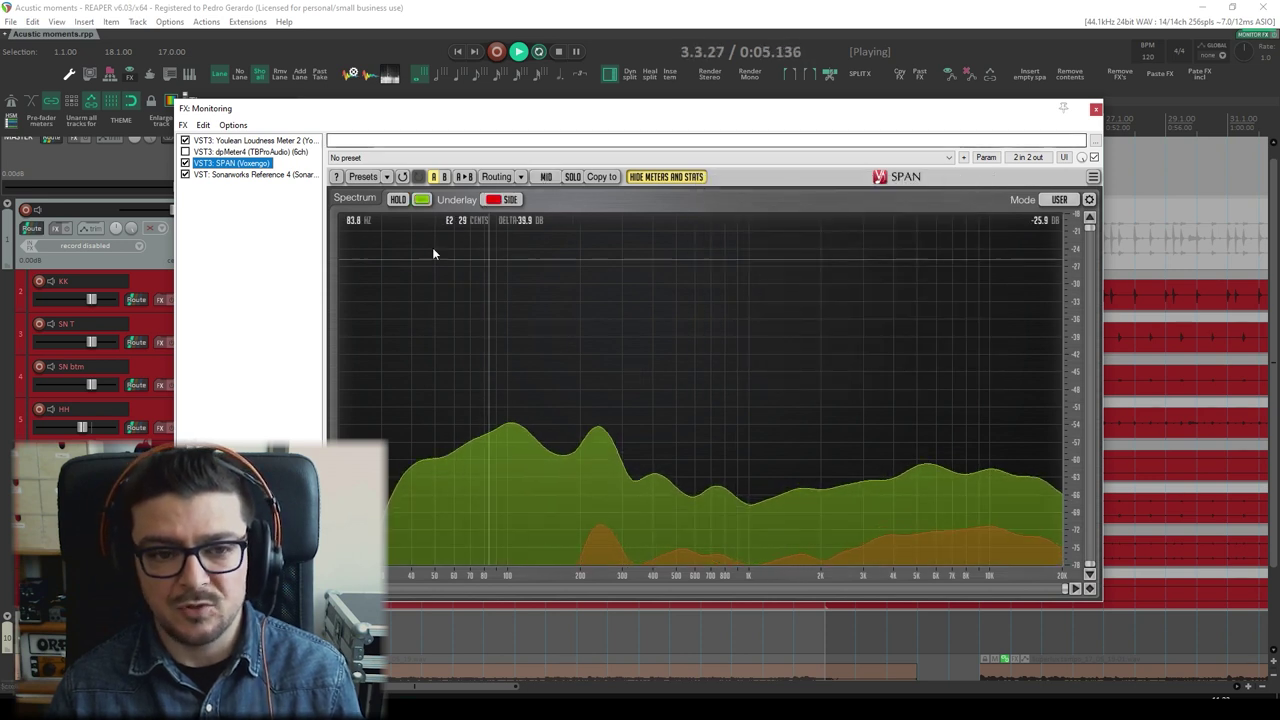
Step: Move the monitoring FX window aside to uncover the drum tracks' volume faders
left_click(630, 31)
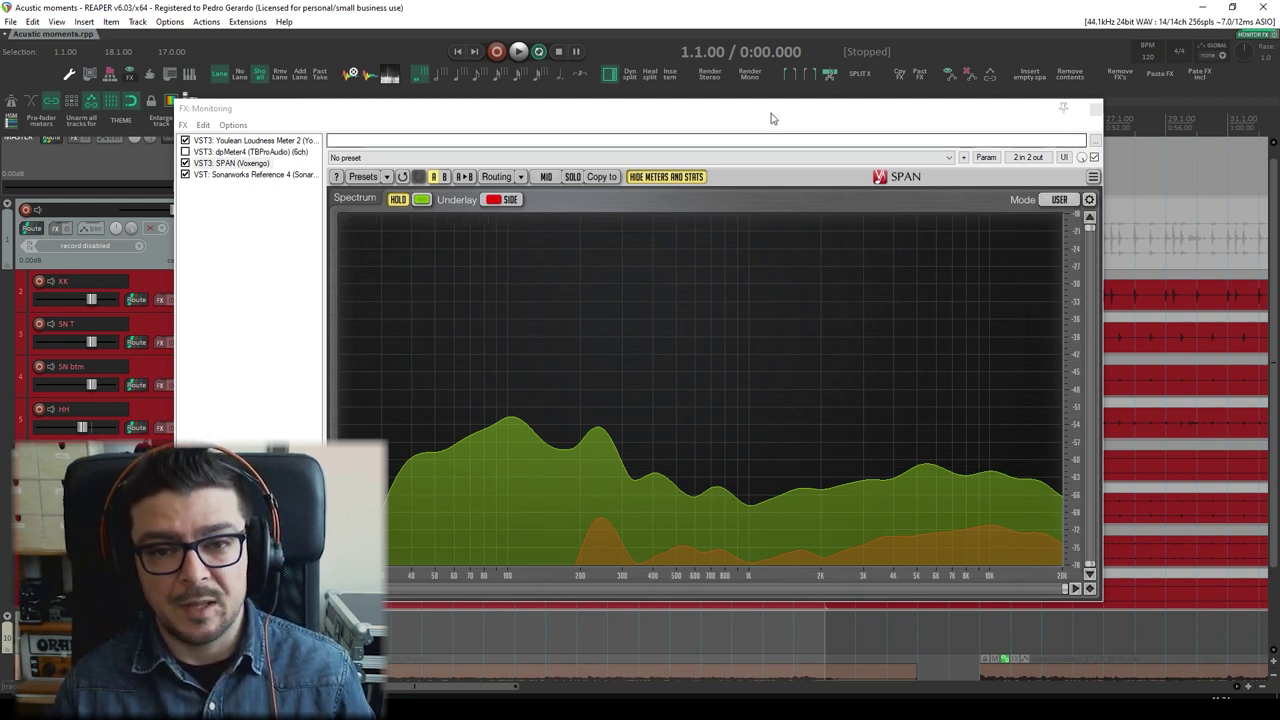
left_click_drag(753, 112, 805, 112)
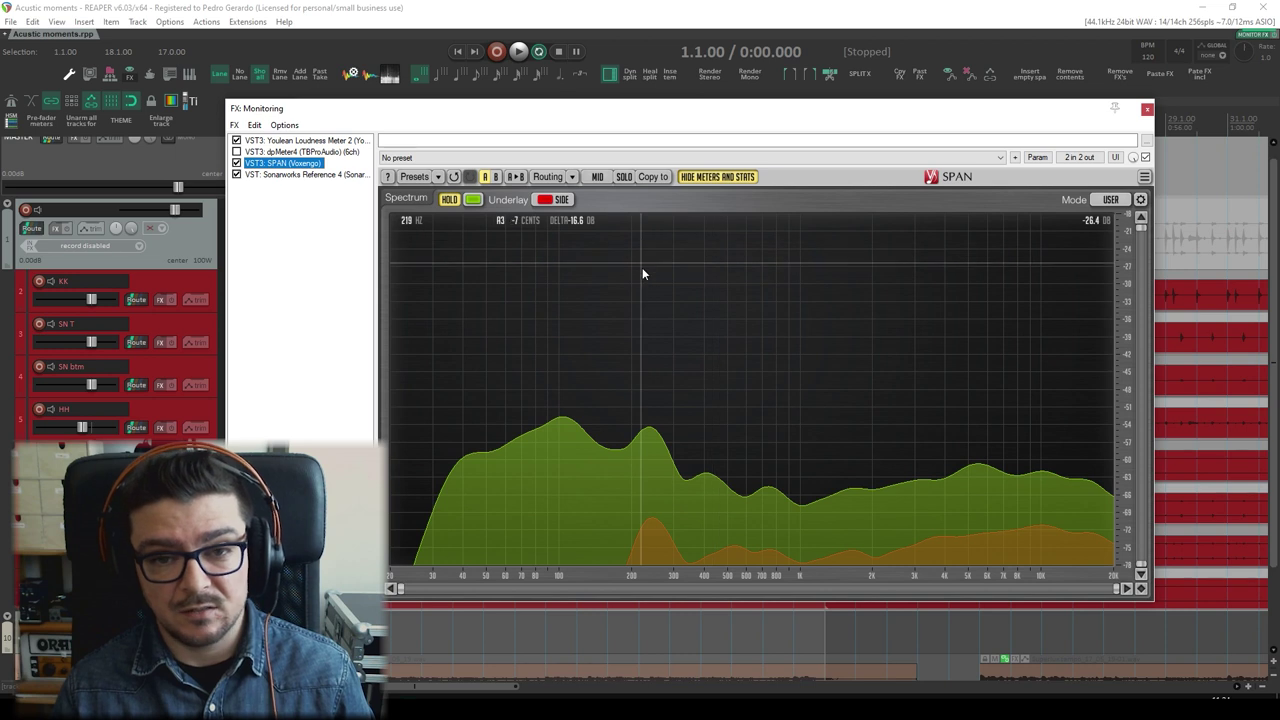
left_click_drag(707, 120, 735, 118)
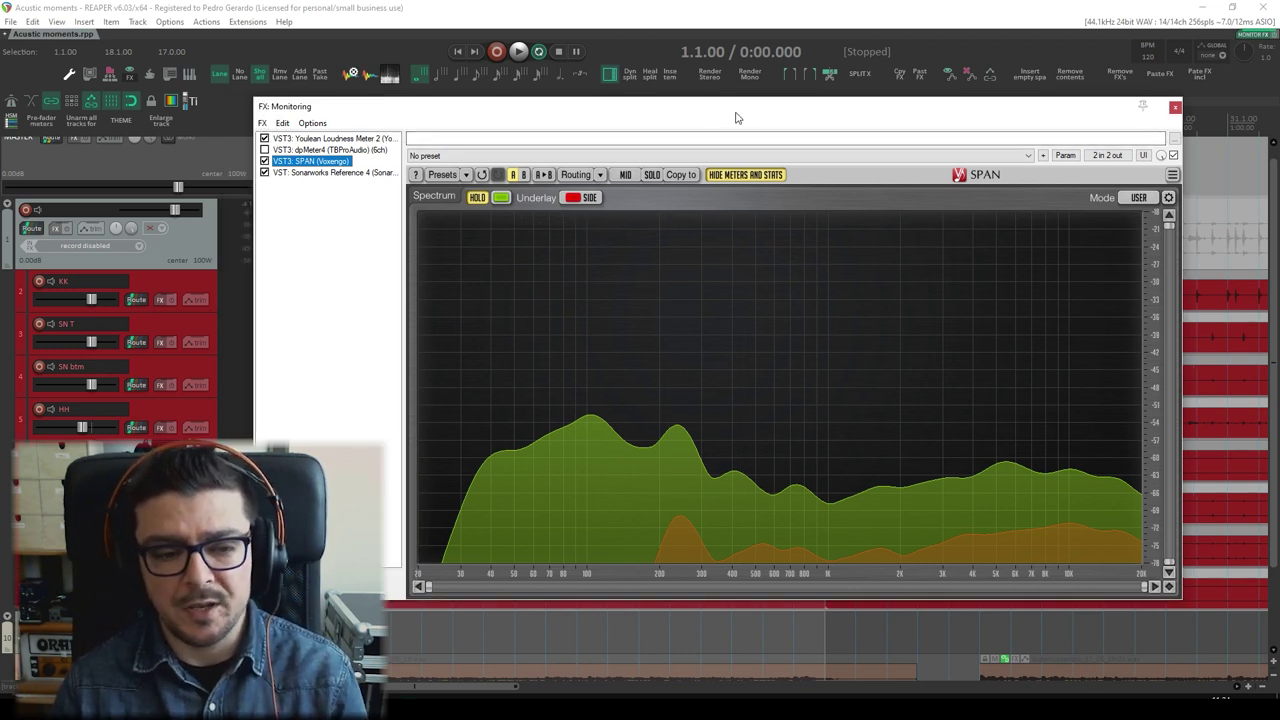
left_click_drag(521, 113, 599, 96)
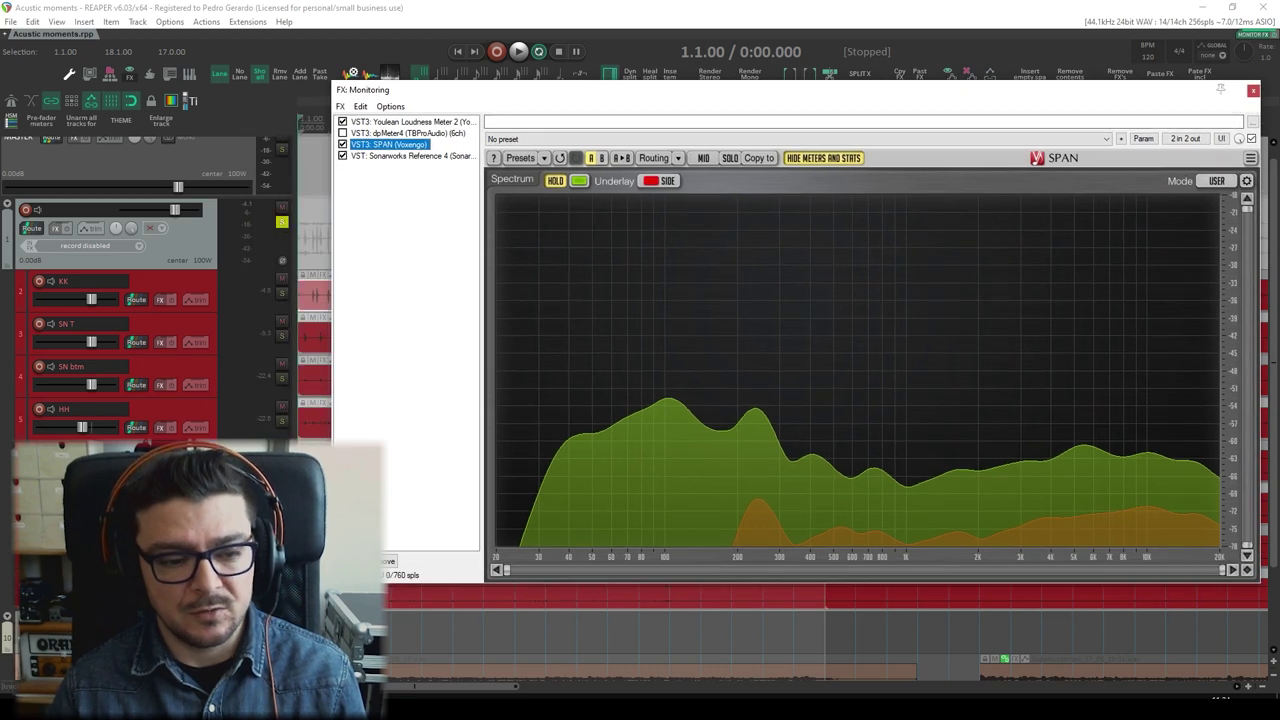
left_click_drag(438, 103, 491, 112)
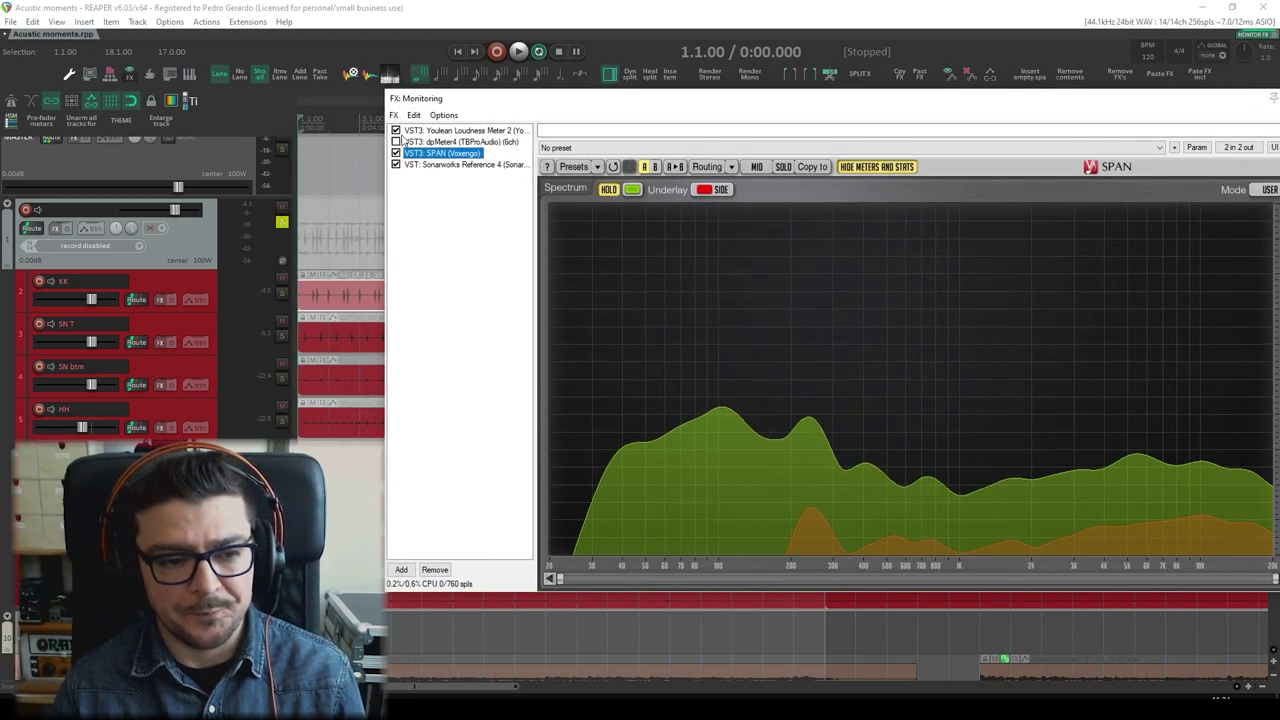
Step: Lower the volume of every drum track except OH's to -inf dB
left_click_drag(97, 298, 26, 311)
left_click_drag(88, 342, 30, 345)
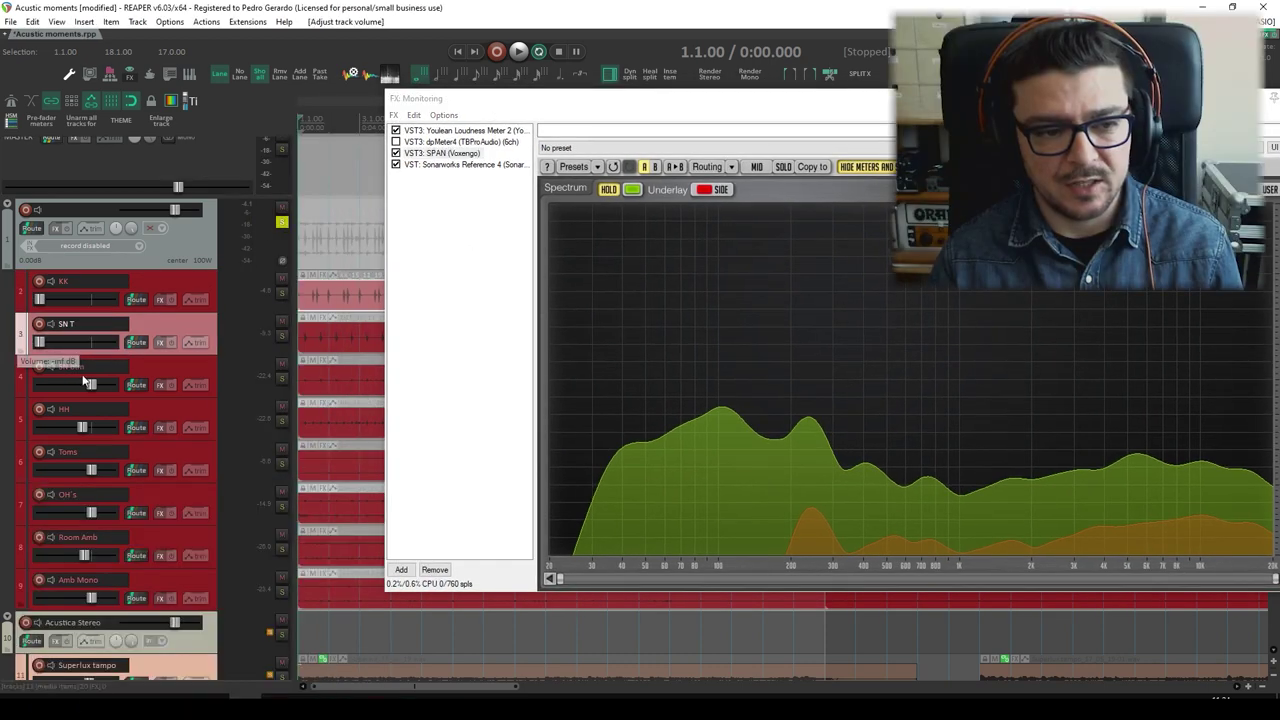
left_click(77, 386)
left_click_drag(89, 431, 30, 434)
left_click_drag(91, 470, 12, 481)
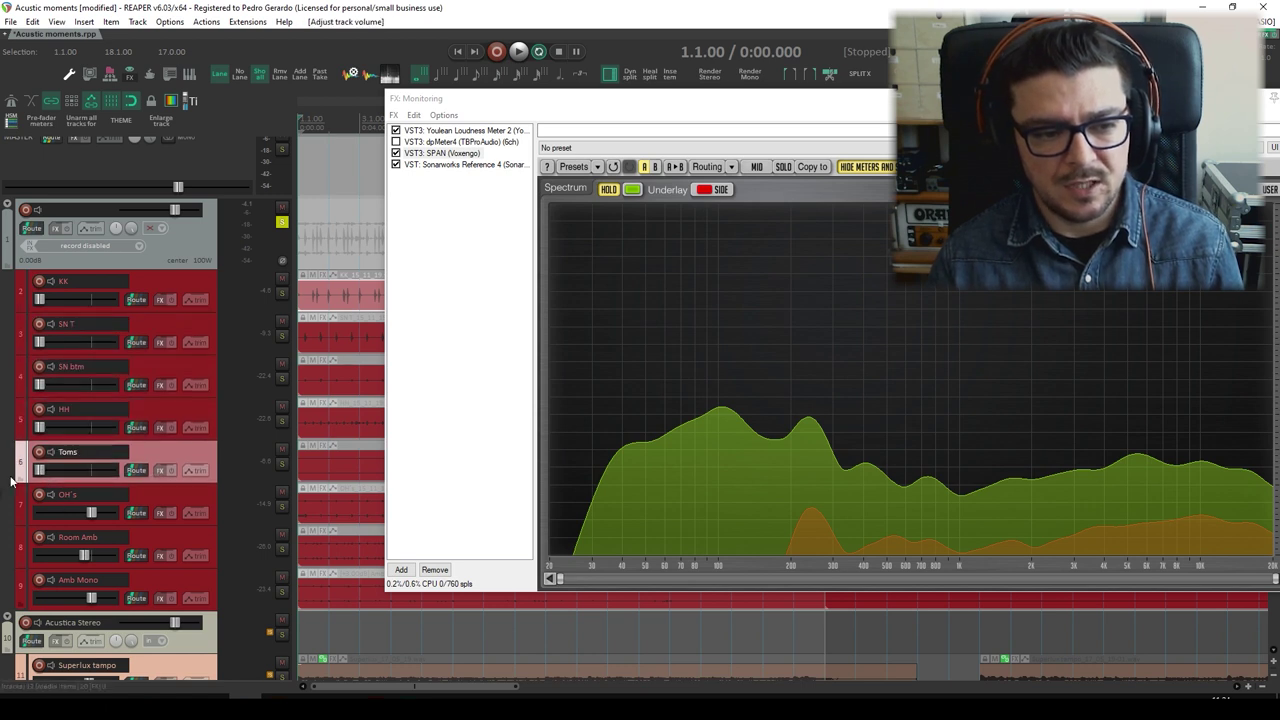
left_click_drag(88, 552, 25, 558)
left_click_drag(91, 598, 28, 601)
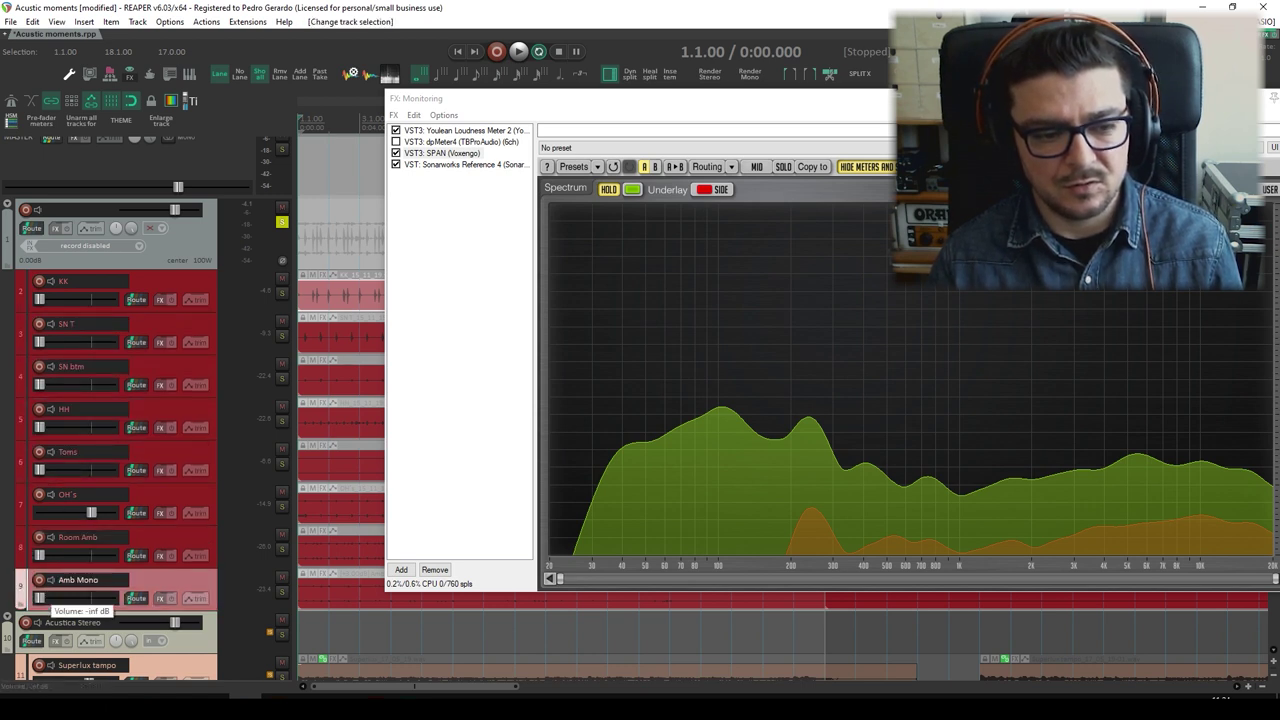
Step: Select the OH's track, play it on its own and turn off SPAN's spectrum hold
left_click(90, 513)
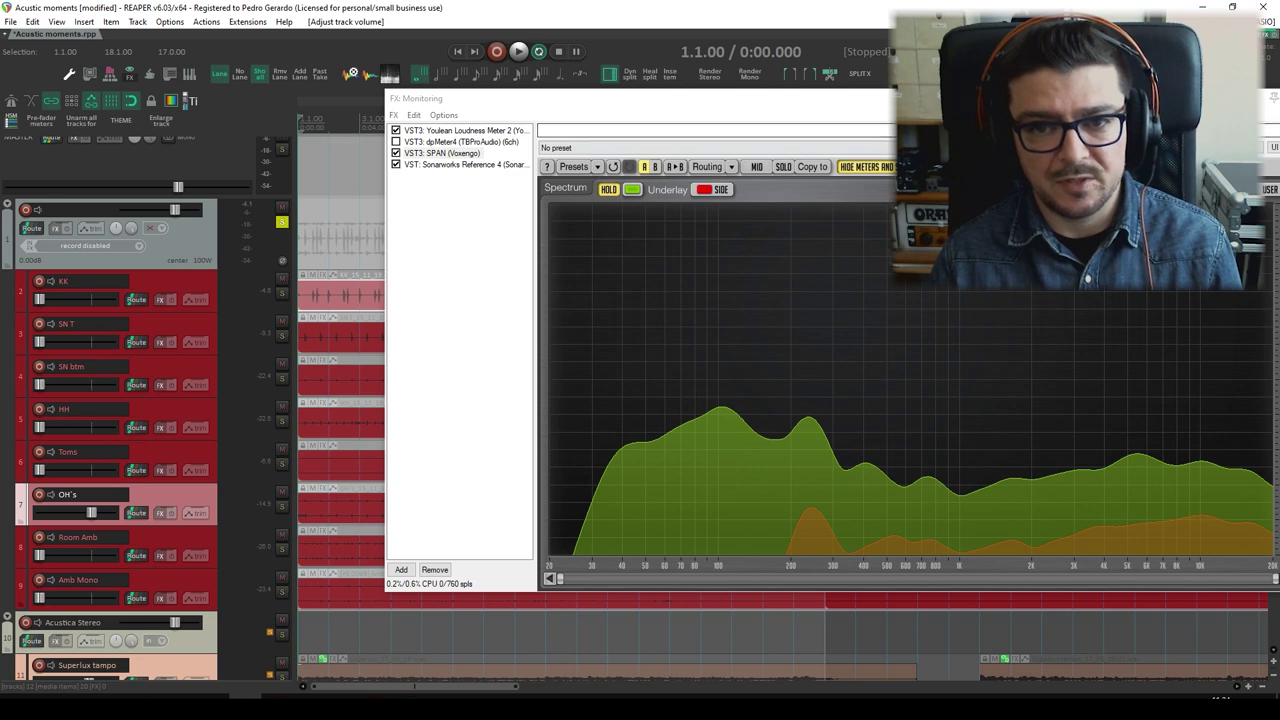
key("space")
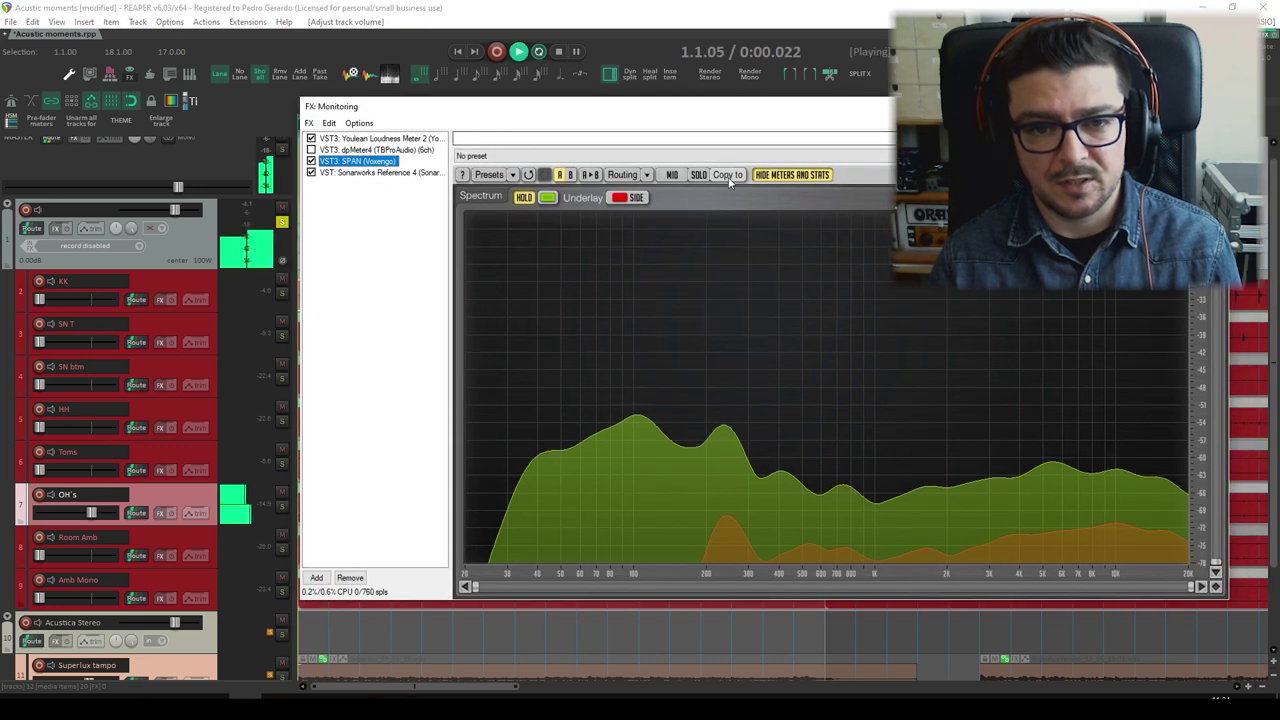
left_click(524, 198)
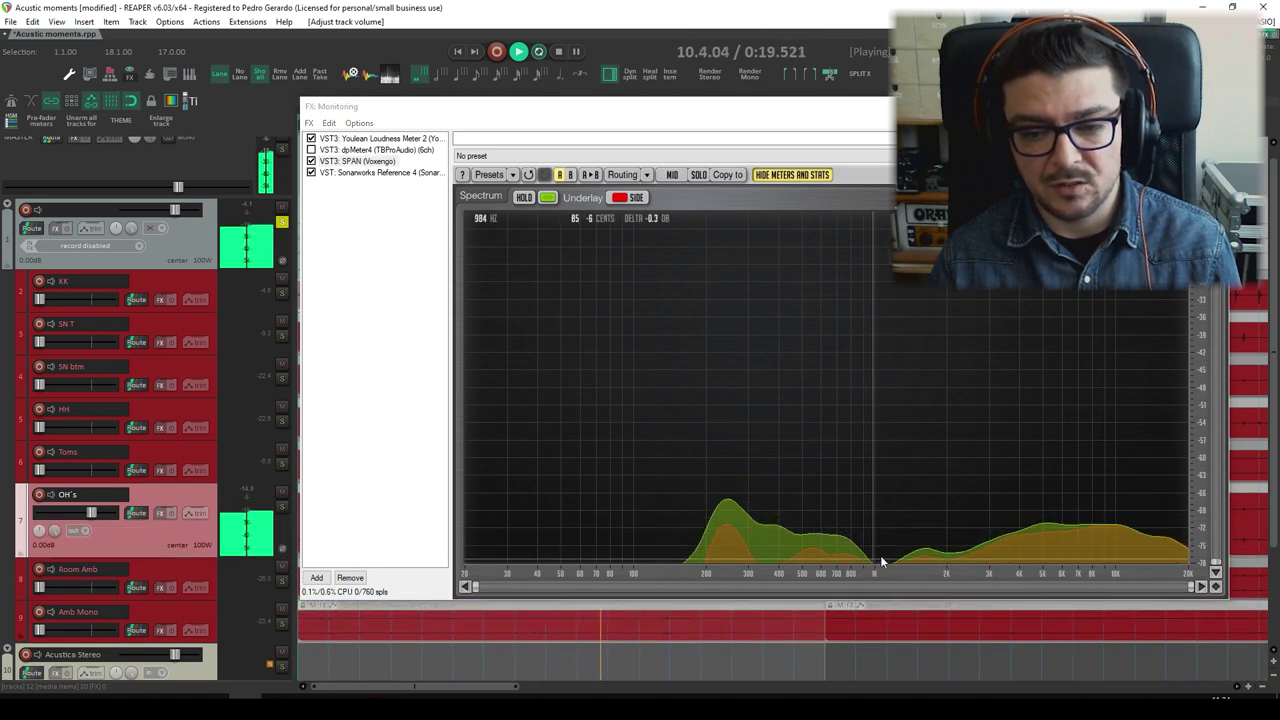
Step: Check the OH's track's pan mode and narrow its stereo width to 72% while watching the Side spectrum
right_click(40, 531)
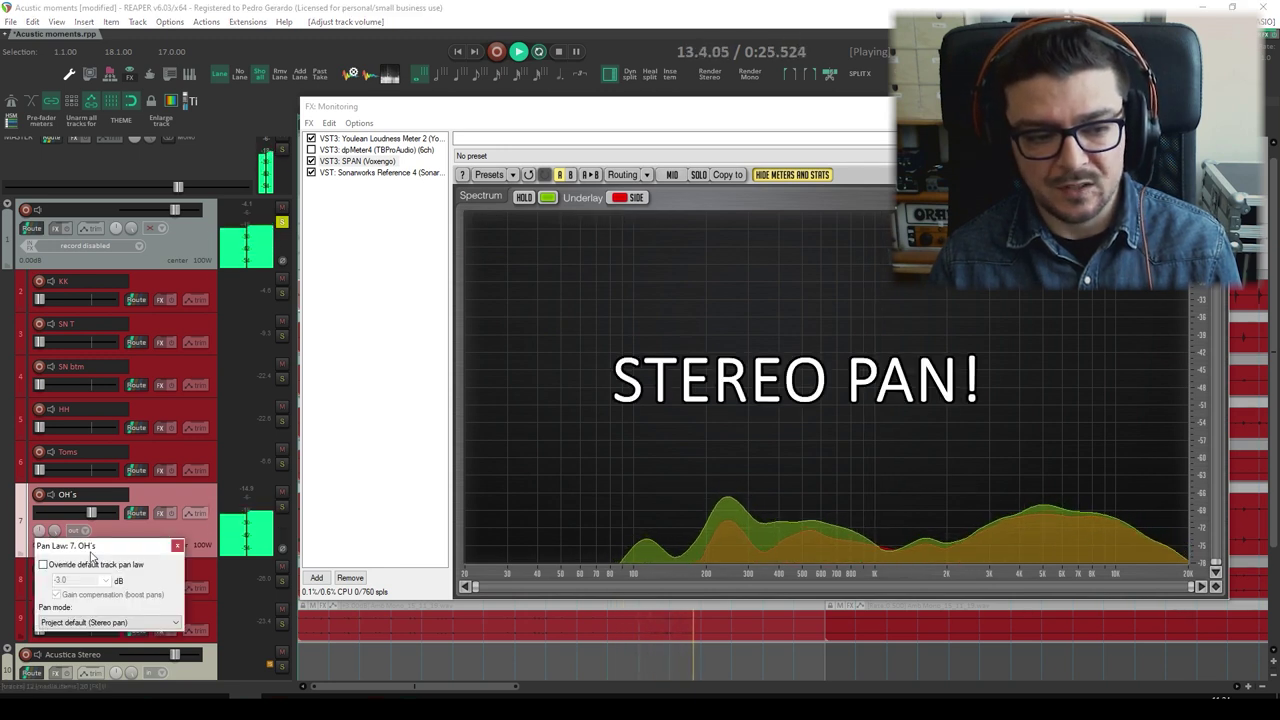
left_click(180, 548)
left_click_drag(54, 530, 54, 545)
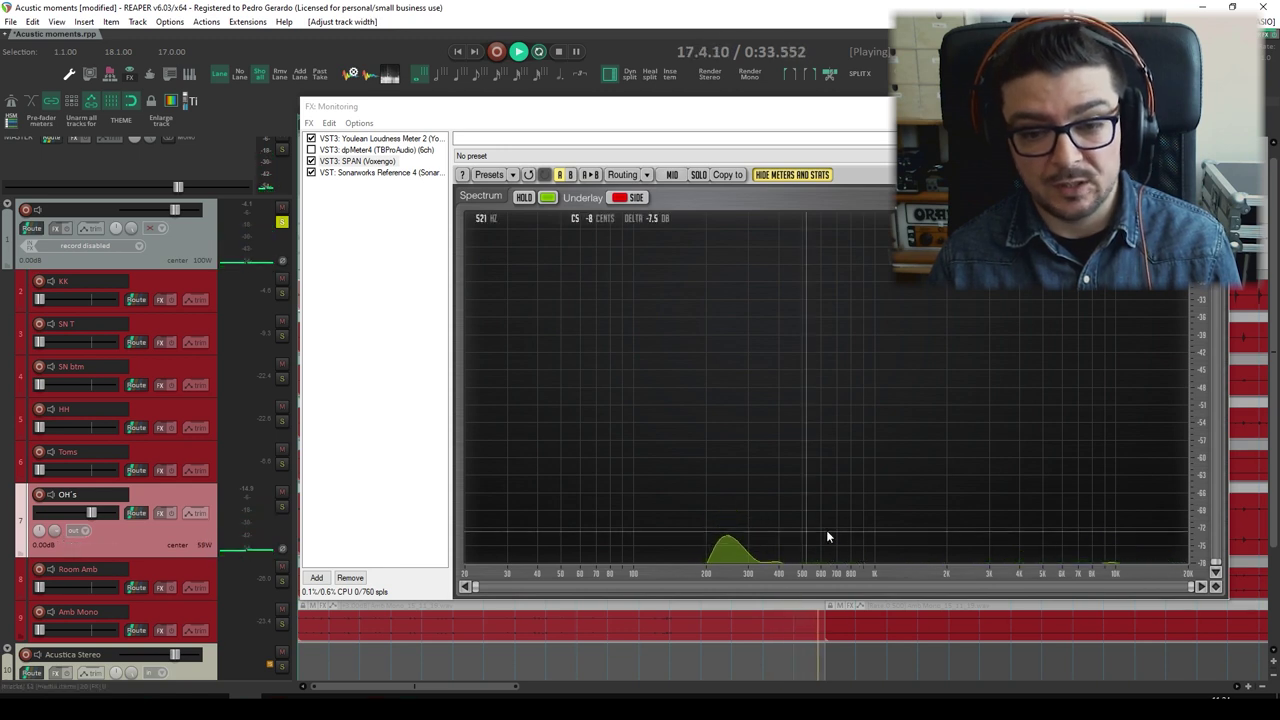
scroll(55, 532, "up", 5)
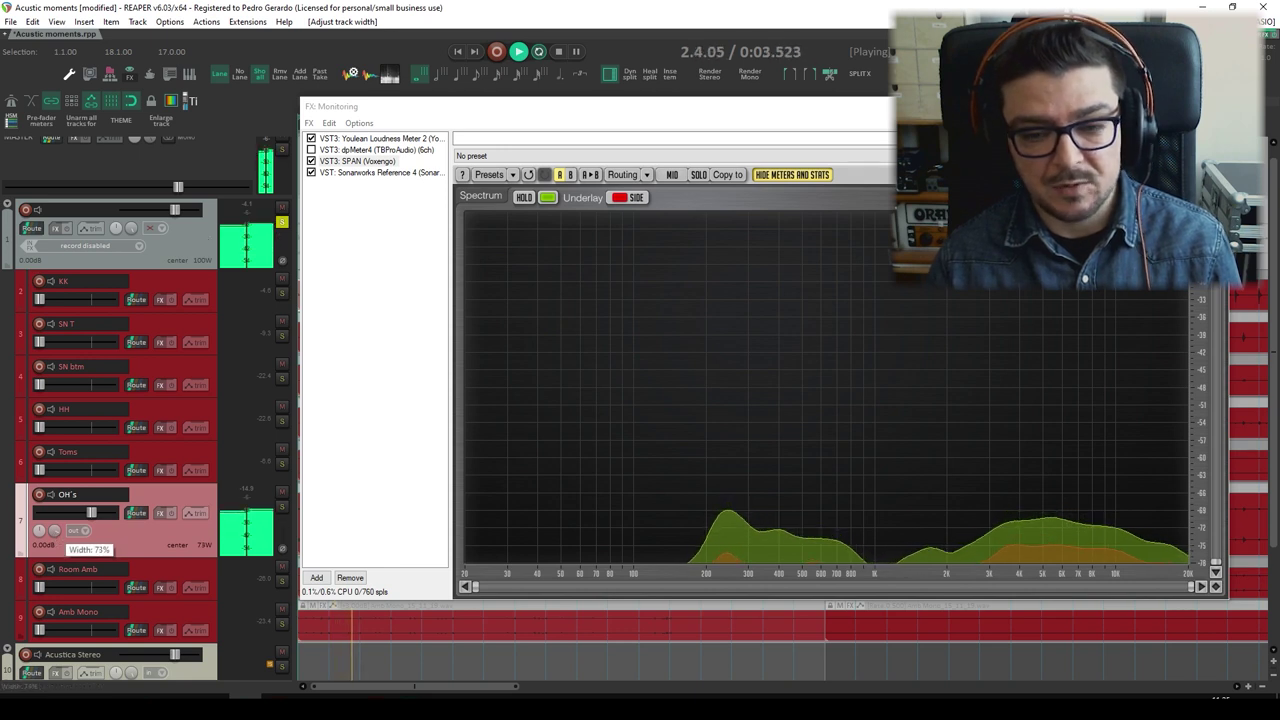
scroll(55, 532, "down", 1)
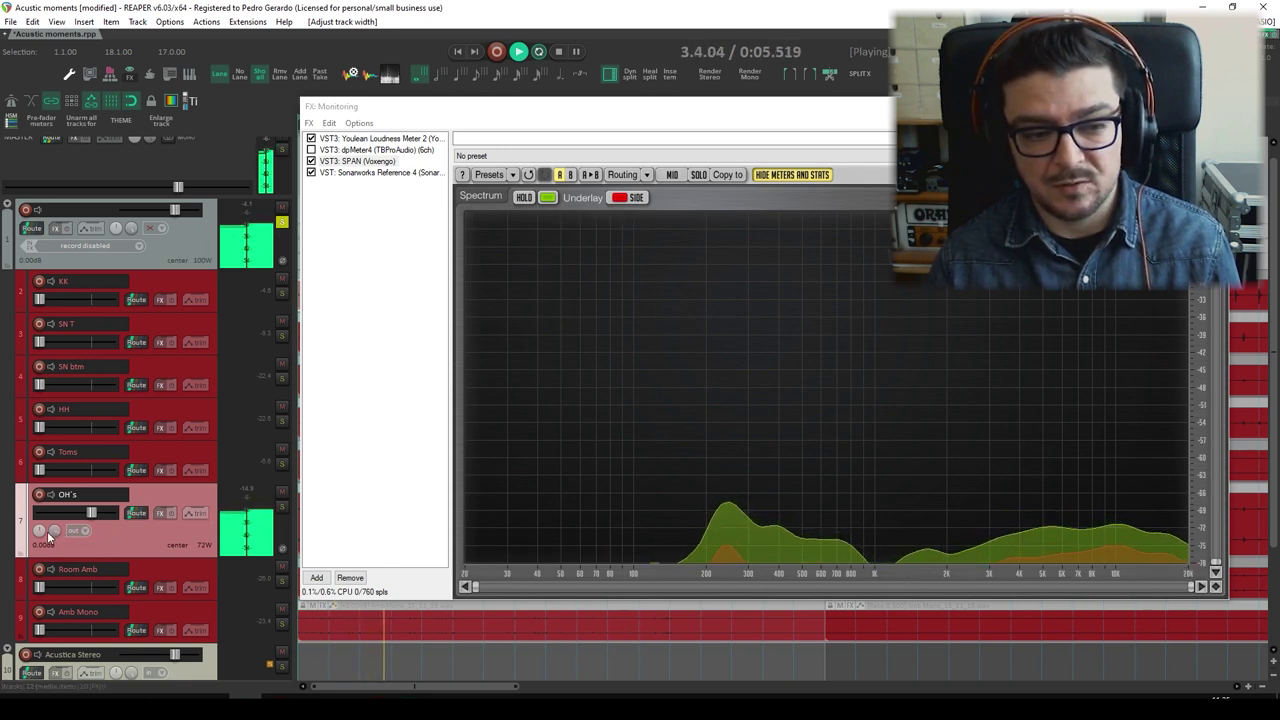
mouse_move(48, 538)
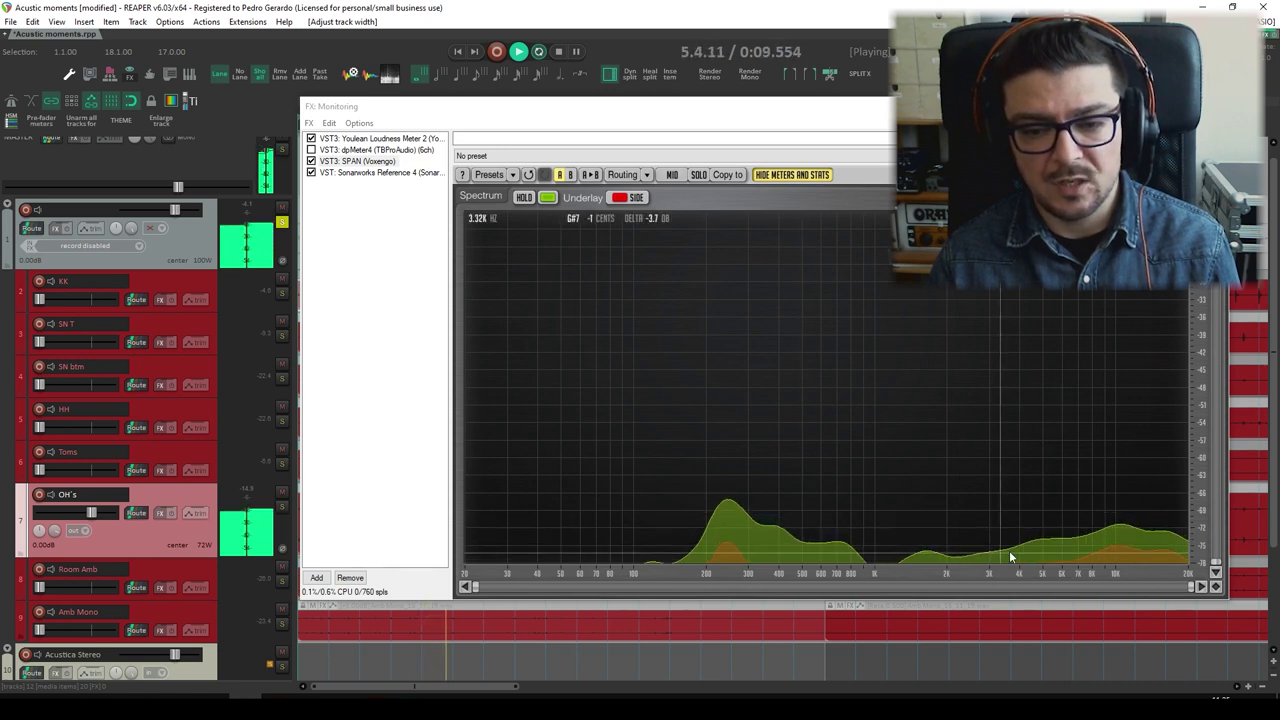
Step: Reset the KK and SN T volumes to default, then raise SN btm partway and HH to about -12.7 dB
double_click(40, 300)
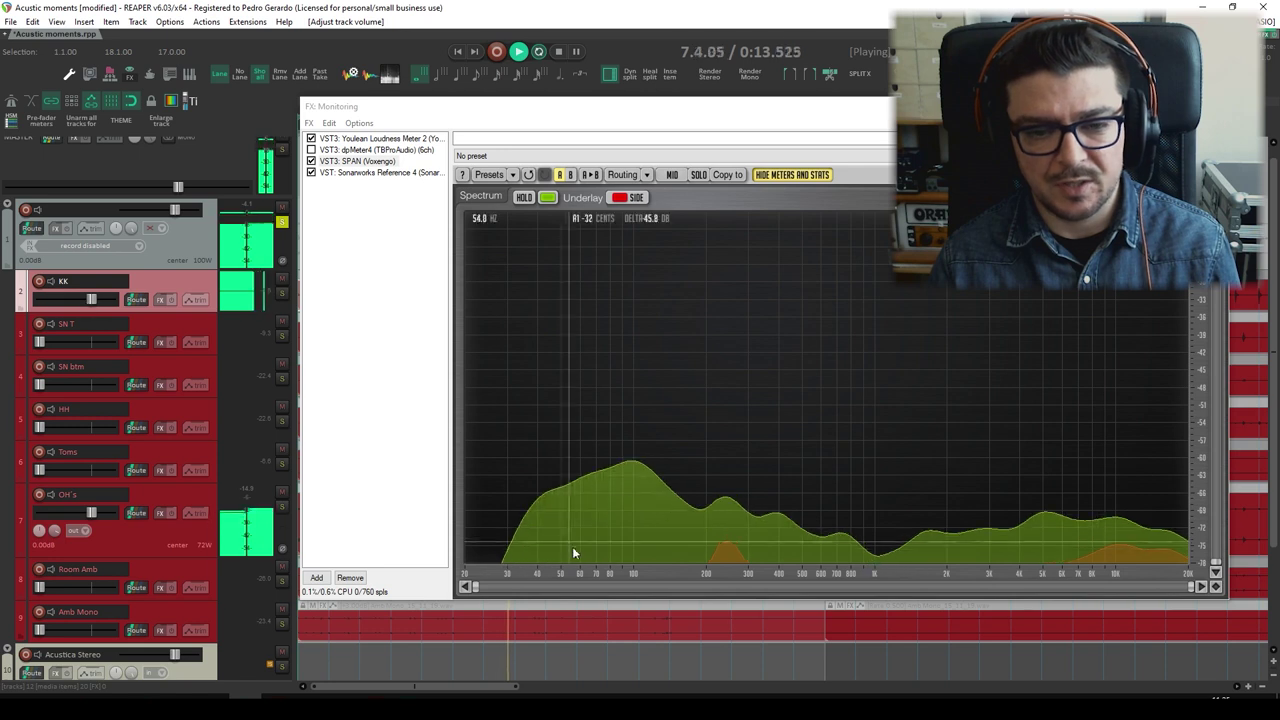
double_click(40, 342)
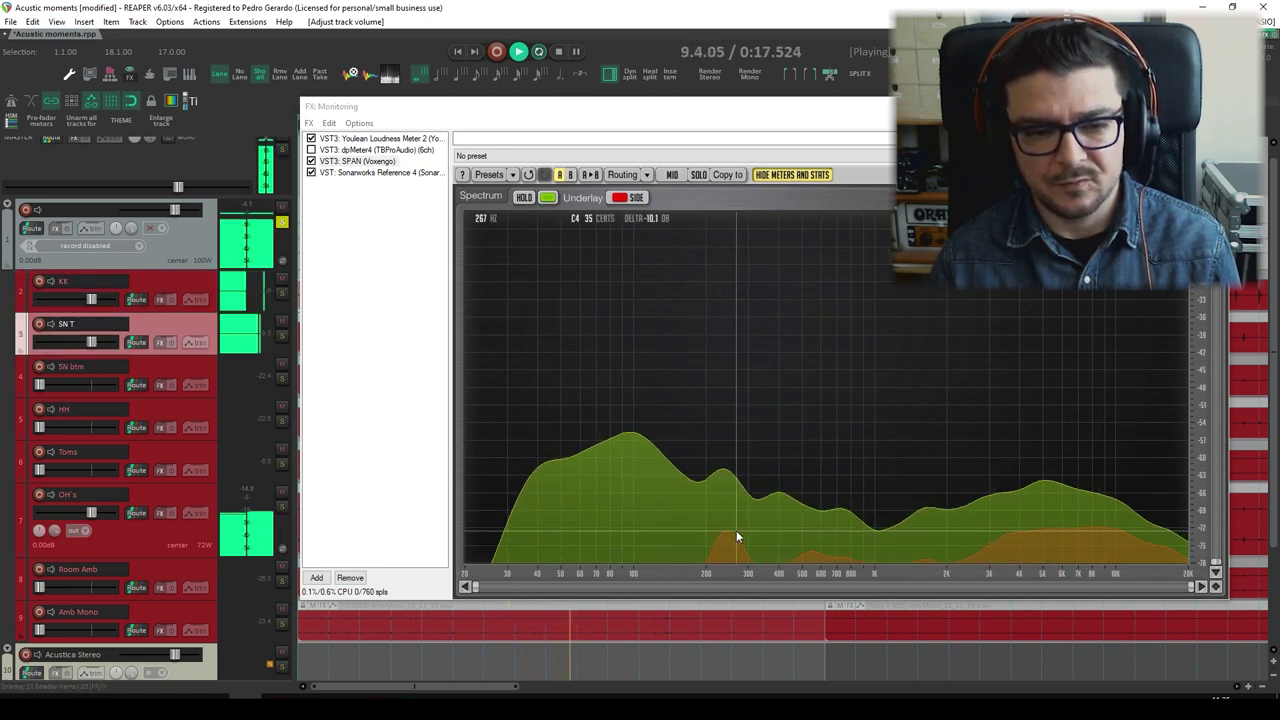
left_click_drag(42, 386, 87, 390)
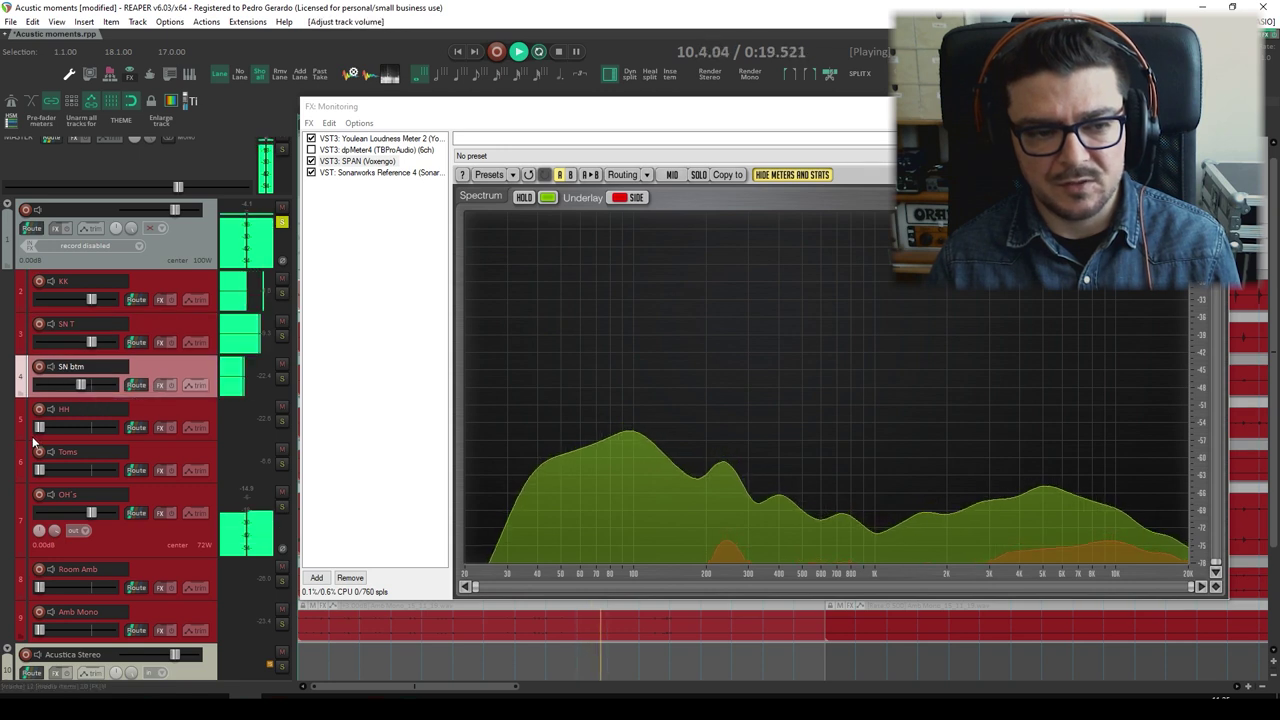
left_click_drag(44, 429, 79, 428)
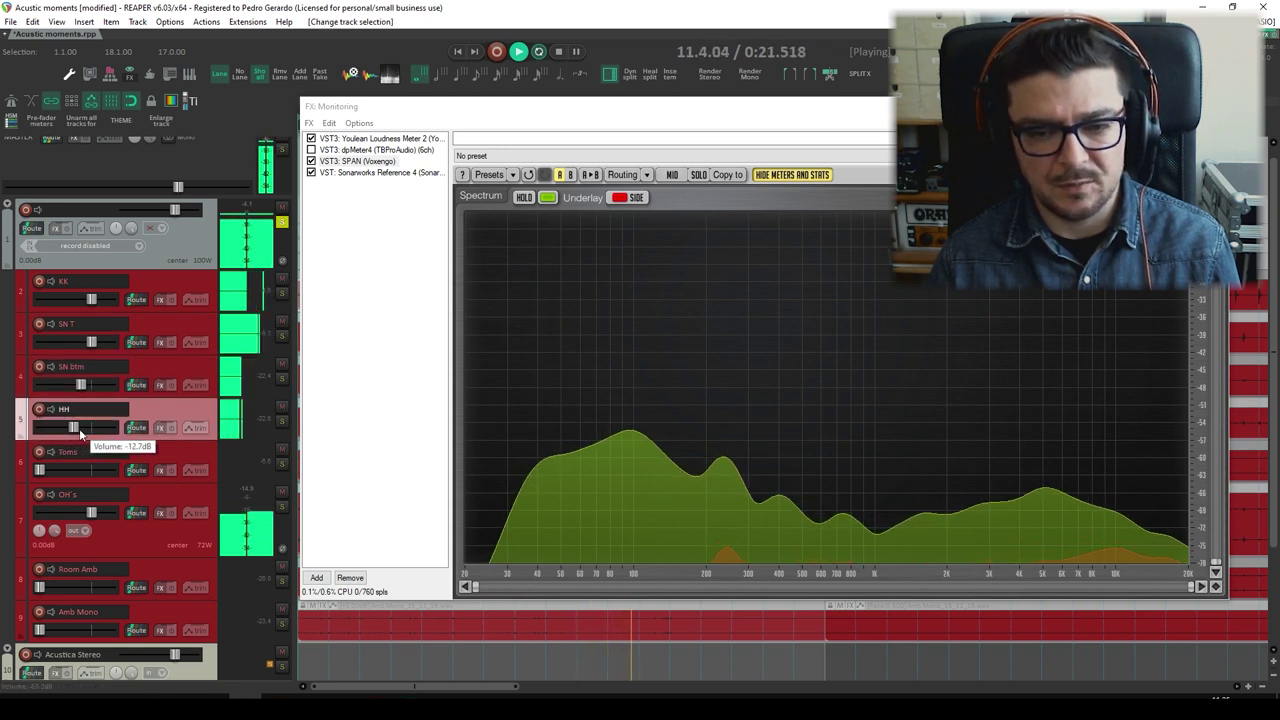
Step: Raise Toms to about -2.9 dB, bring Room Amb and Amb Mono back up, and set the OH's volume to 0.82 dB
left_click_drag(40, 470, 86, 470)
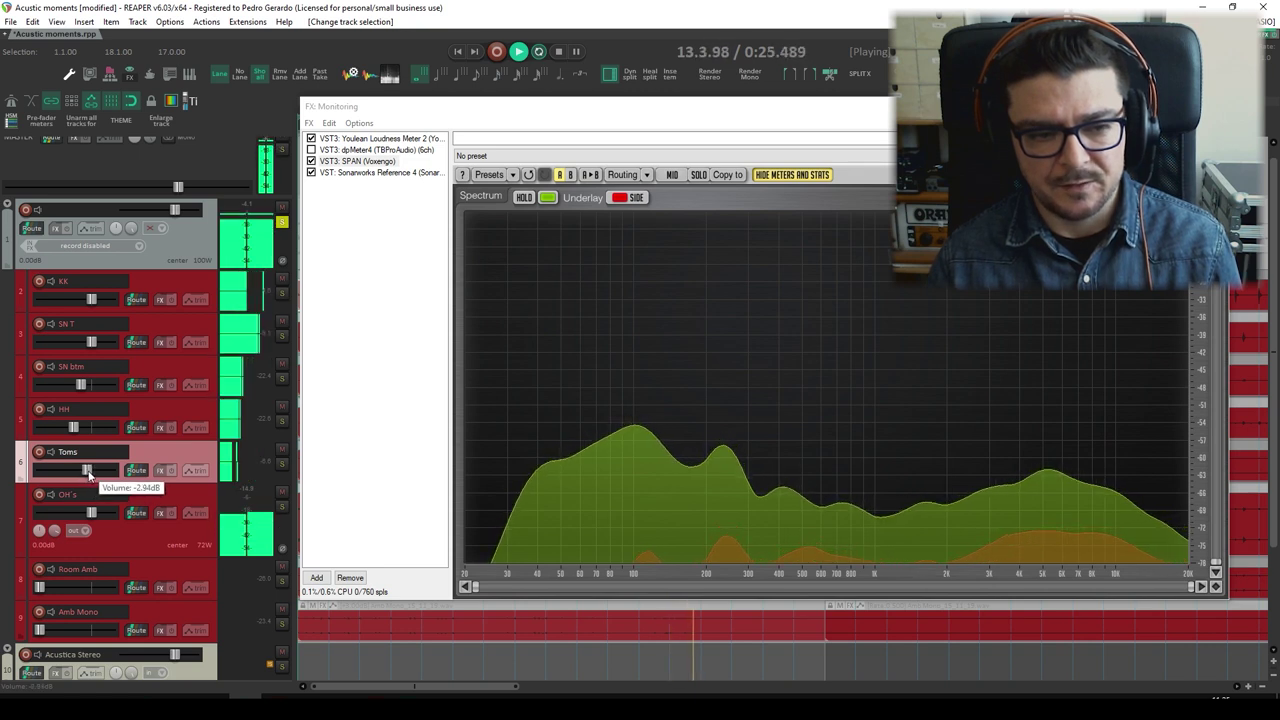
left_click_drag(40, 588, 88, 590)
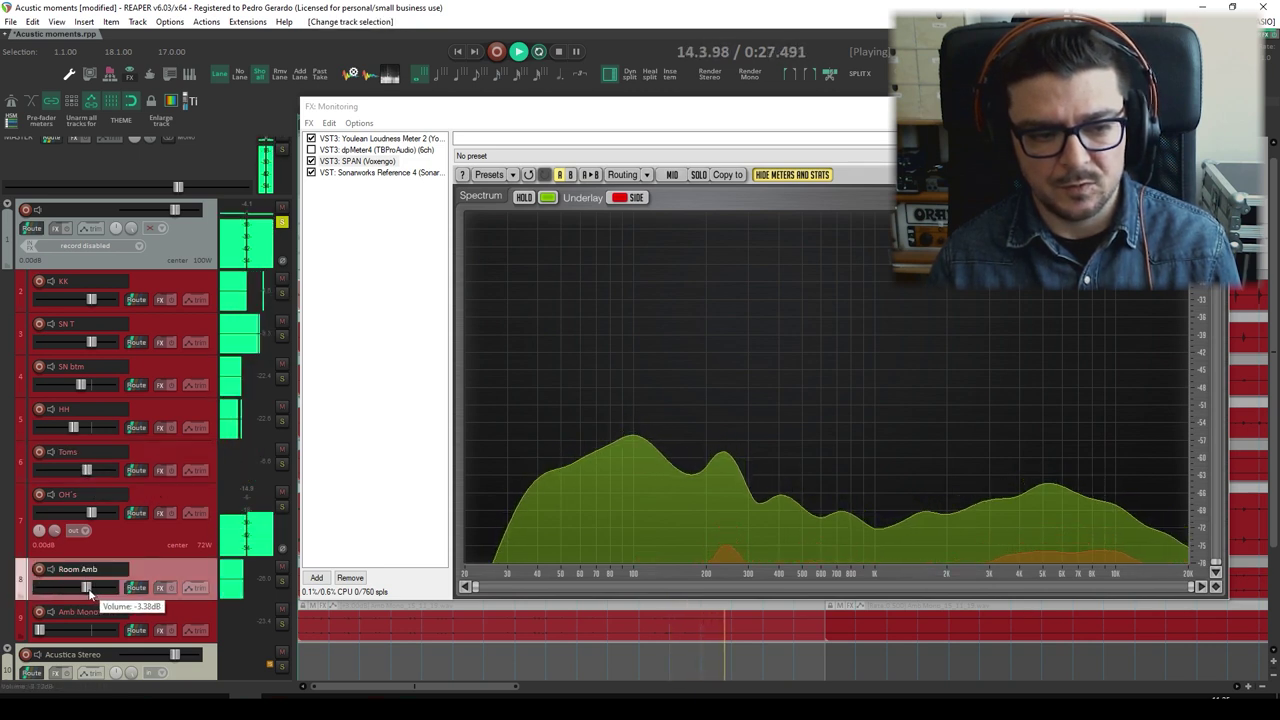
left_click_drag(40, 629, 84, 629)
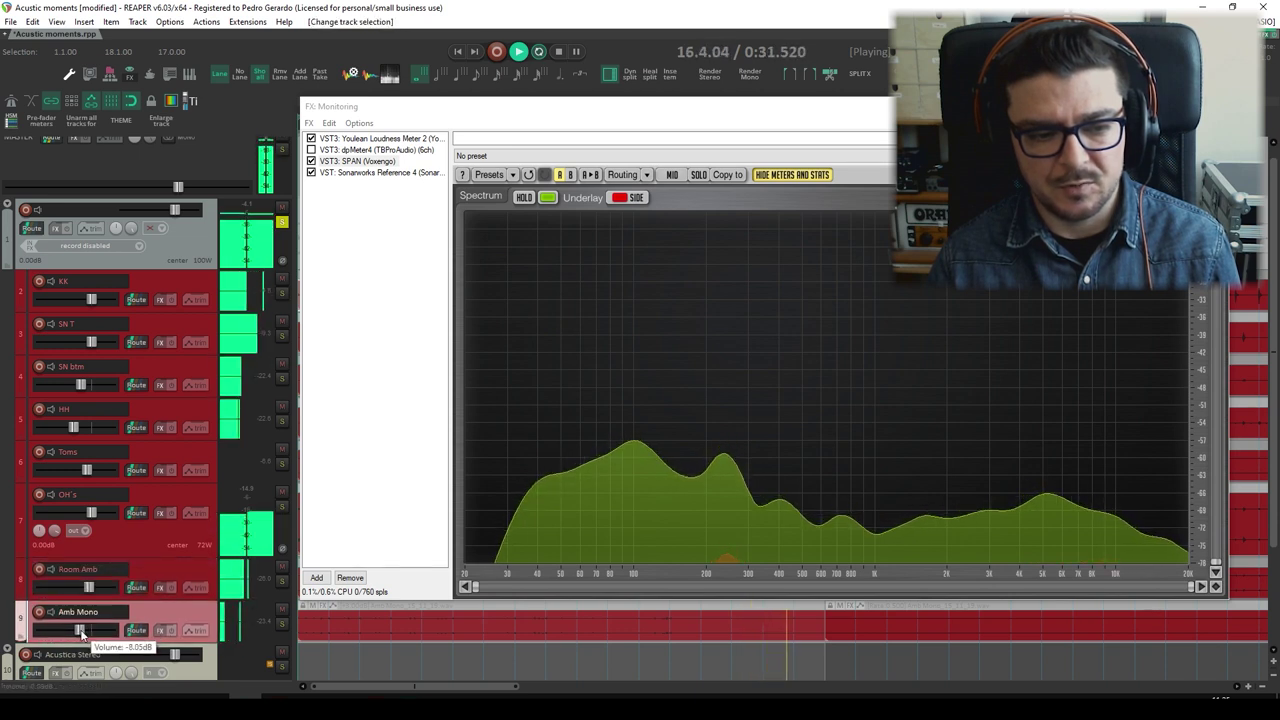
left_click_drag(92, 513, 94, 513)
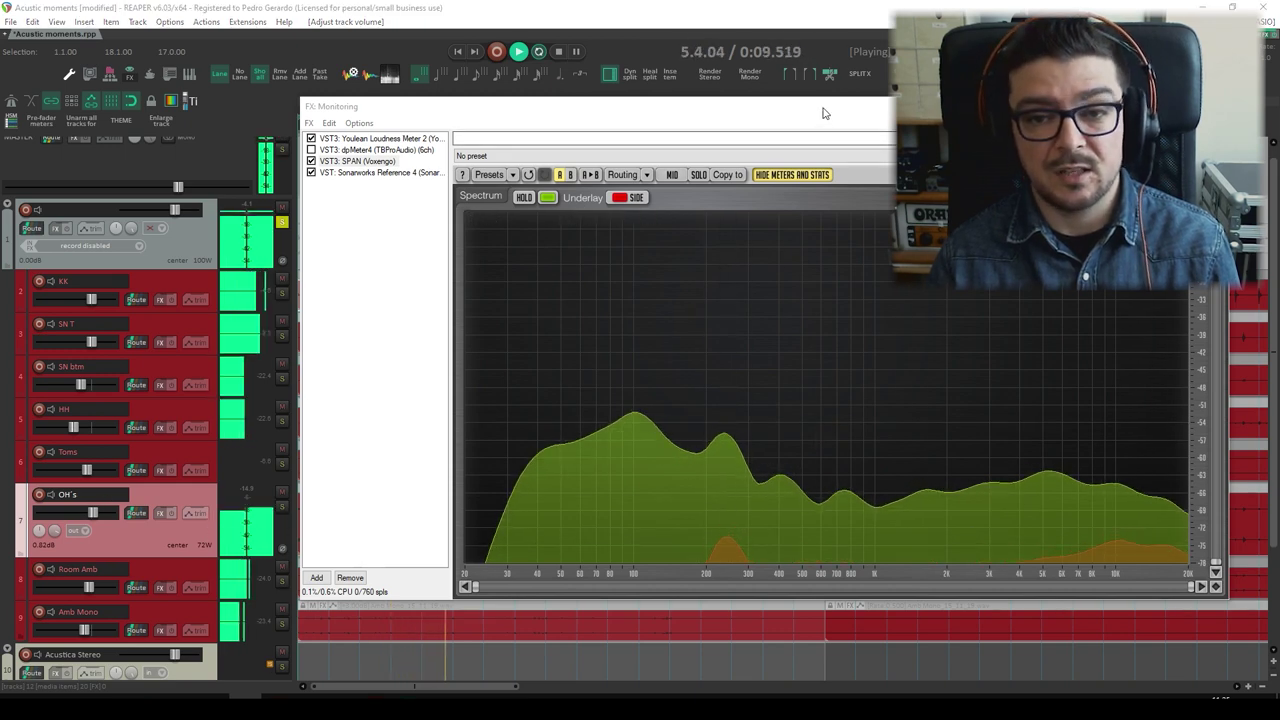
left_click_drag(826, 109, 784, 110)
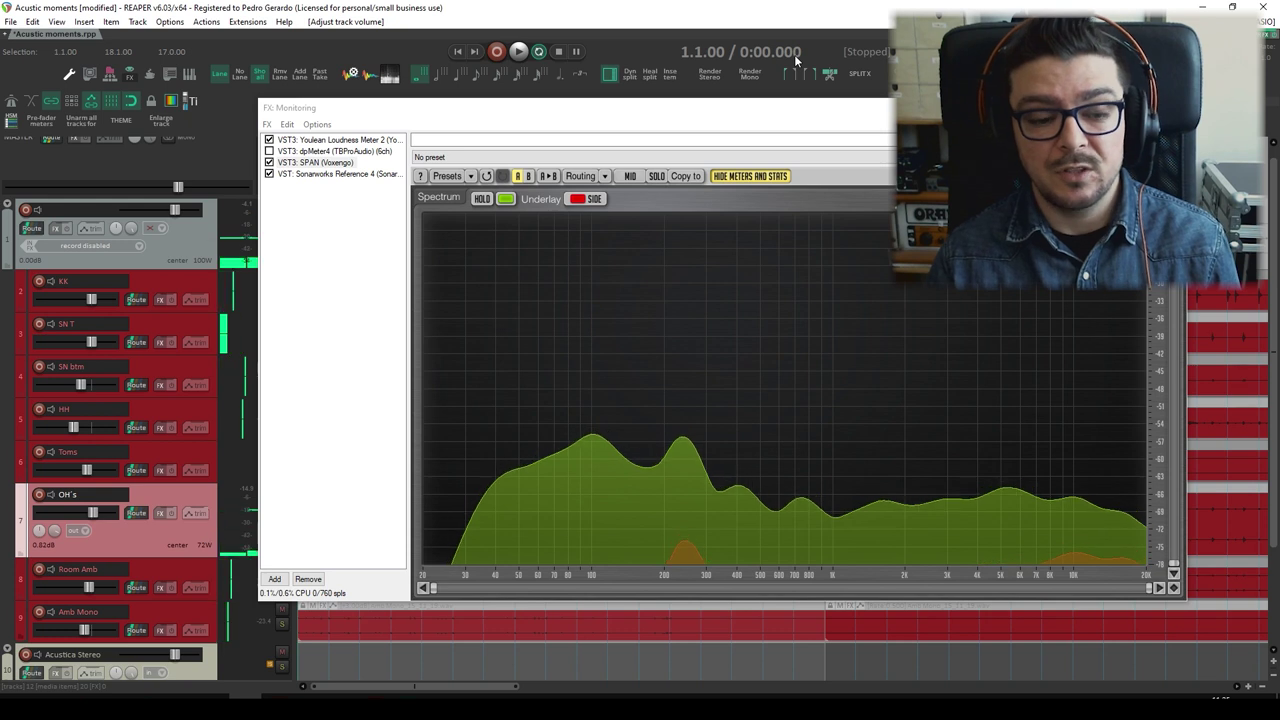